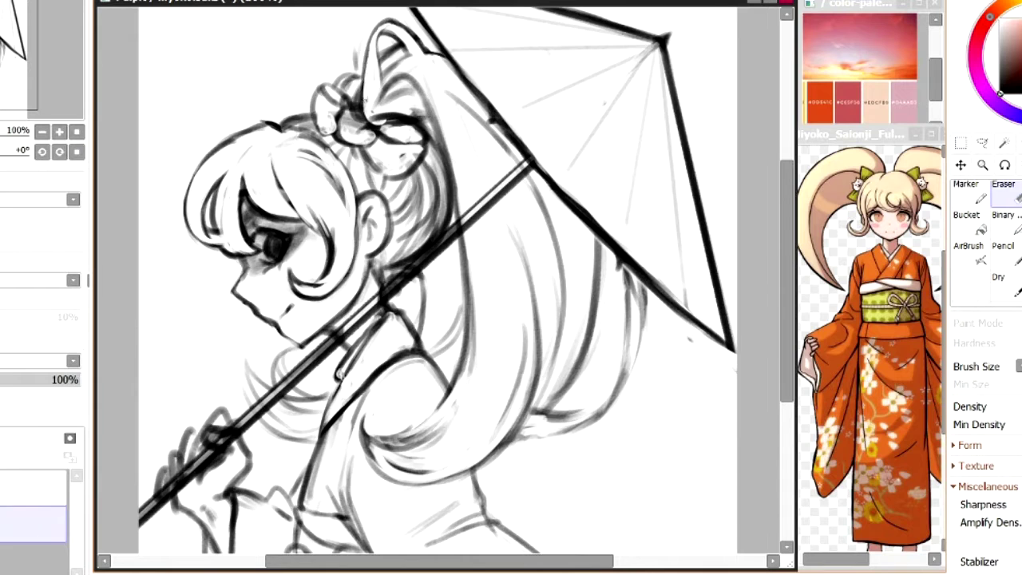
- Redraw the lower loop of the hair bow with clean dark lines, erasing the rough sketch strokes around it
key(h)
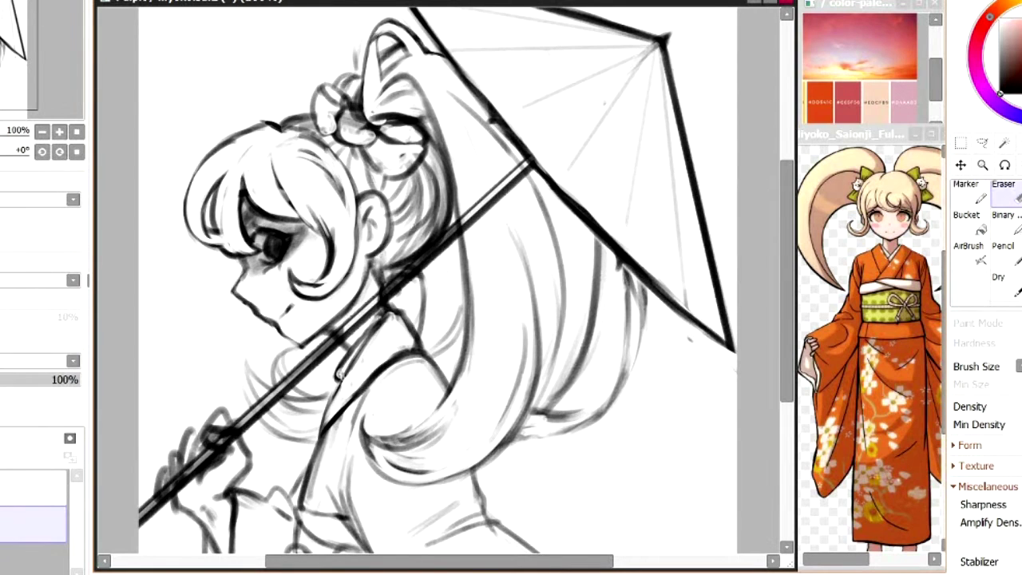
key(h)
key(h)
drag(369, 153, 386, 170)
key(h)
key(b)
mouse_move(518, 132)
mouse_down()
mouse_move(489, 176)
mouse_move(490, 158)
mouse_up()
key(h)
key(e)
drag(374, 132, 424, 129)
- Refine the folds and back loop of the hair bow and clear the stray lines around its knot
key(b)
key(h)
key(e)
key(h)
key(b)
key(e)
drag(415, 78, 452, 200)
key(b)
key(e)
key(b)
key(h)
key(h)
mouse_move(355, 115)
mouse_down()
mouse_move(373, 121)
mouse_move(348, 129)
mouse_up()
key(e)
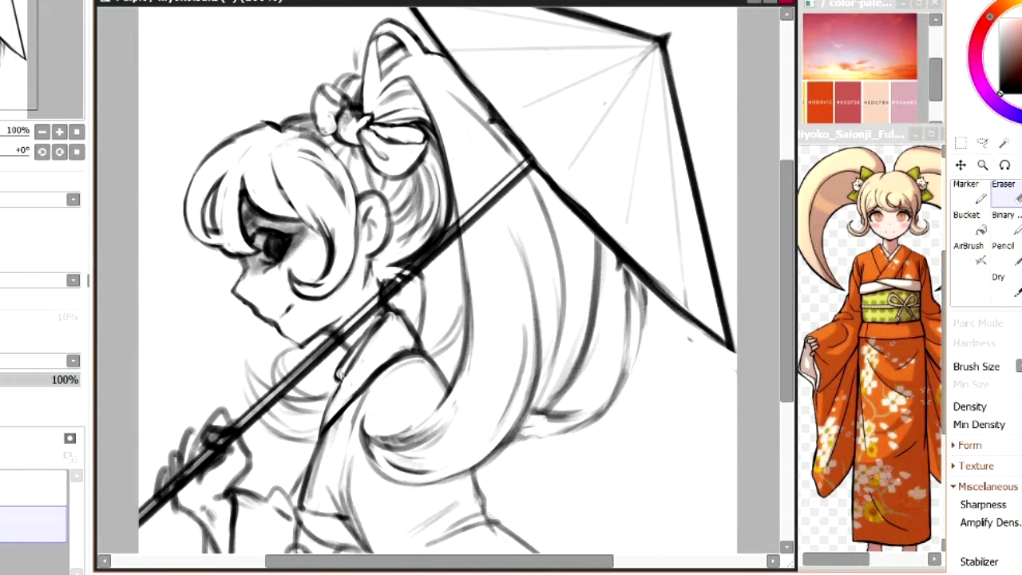
- Outline a small eared hair clip at the centre of the bow and clear the sketch lines inside it
key(h)
key(b)
mouse_move(525, 104)
mouse_down()
mouse_move(543, 131)
mouse_move(496, 115)
mouse_up()
key(e)
key(h)
drag(365, 107, 374, 117)
key(b)
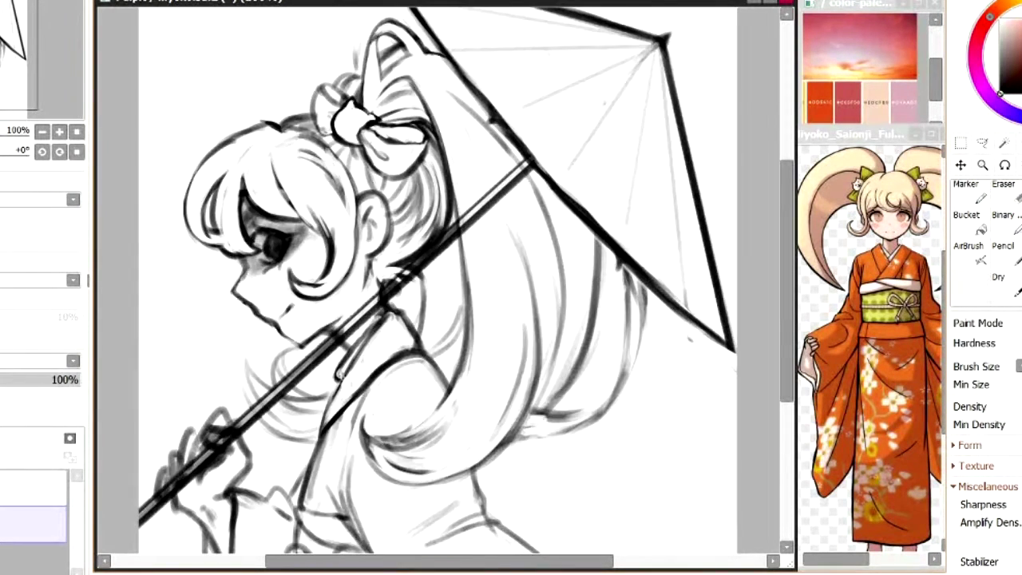
key(h)
key(h)
- Redraw the bow's front loop beside the hair clip and clean up its rough edges
drag(330, 95, 361, 73)
mouse_move(326, 128)
mouse_down()
mouse_move(335, 93)
mouse_move(321, 131)
mouse_up()
key(e)
key(b)
key(h)
mouse_move(517, 77)
mouse_down()
mouse_move(548, 112)
mouse_move(546, 141)
mouse_up()
key(e)
- Add the dotted face to the hair clip and clean up the gathered hair strands below the bow
key(b)
key(h)
key(e)
key(b)
mouse_move(318, 110)
mouse_down()
mouse_move(291, 131)
mouse_move(349, 172)
mouse_up()
drag(365, 148, 361, 191)
key(e)
mouse_move(416, 179)
mouse_down()
mouse_move(391, 246)
mouse_move(434, 246)
mouse_up()
- Erase the parasol handle on its own layer where it crosses the neck and collar
click(32, 488)
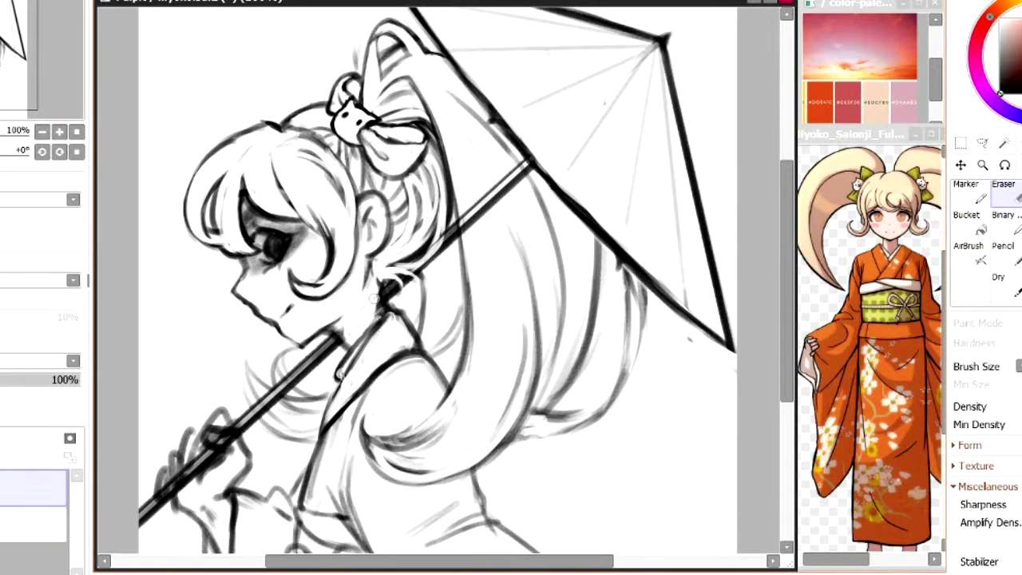
drag(374, 299, 377, 312)
drag(341, 329, 327, 341)
- Clean up the rough lines around the nape and redraw the kimono collar as a crisp pointed shape
click(32, 524)
key(h)
key(b)
key(e)
mouse_move(490, 308)
mouse_down()
mouse_move(465, 347)
mouse_move(365, 374)
mouse_up()
click(482, 3)
key(b)
drag(387, 311, 352, 366)
- Redraw the ear and hairline behind it, and erase the parasol handle where it overlaps the back of the hair
key(e)
key(b)
drag(370, 192, 374, 254)
key(e)
click(32, 488)
drag(444, 227, 432, 251)
click(32, 525)
- Darken the gathered hair strands at the crown and the back of the head
key(b)
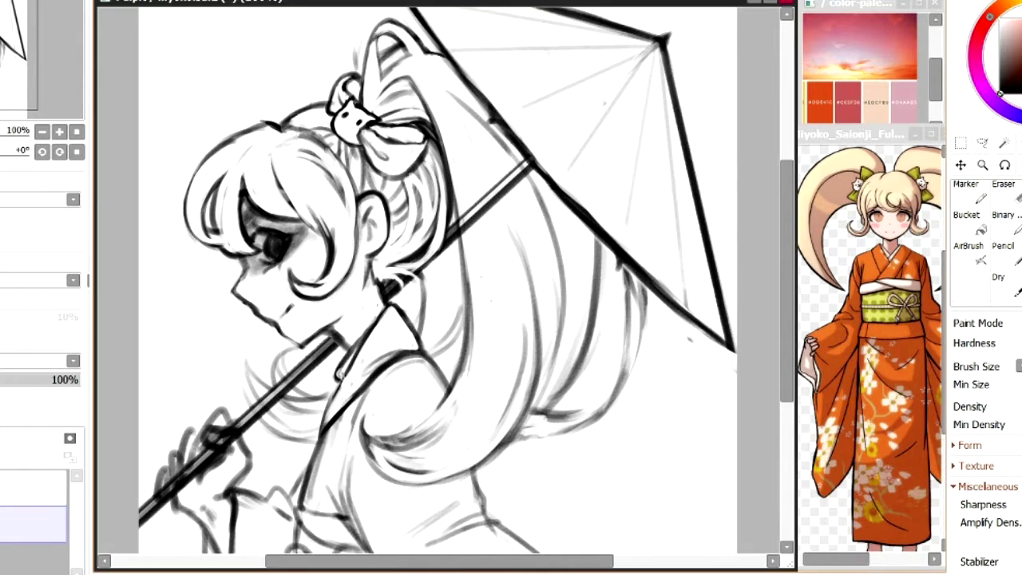
key(h)
key(h)
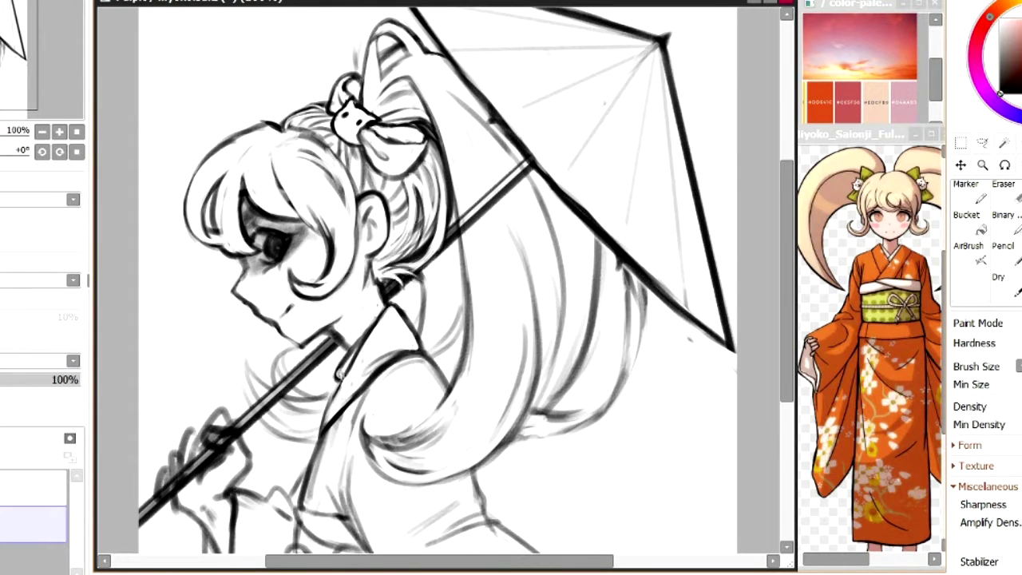
key(e)
key(b)
key(h)
key(h)
- Ink the outer contour and lower curls of the long ponytail, erasing the loose sketch lines along its edge
drag(548, 437, 425, 482)
key(e)
drag(511, 435, 610, 397)
key(b)
drag(627, 271, 551, 435)
drag(642, 340, 554, 429)
key(e)
drag(629, 362, 572, 412)
key(b)
drag(619, 388, 547, 433)
- Define the long inner strands of the ponytail from the parasol edge down to the curl, thinning the excess lines
key(e)
drag(597, 237, 572, 367)
drag(531, 174, 546, 382)
drag(509, 211, 530, 401)
drag(527, 337, 464, 451)
key(e)
drag(524, 358, 522, 320)
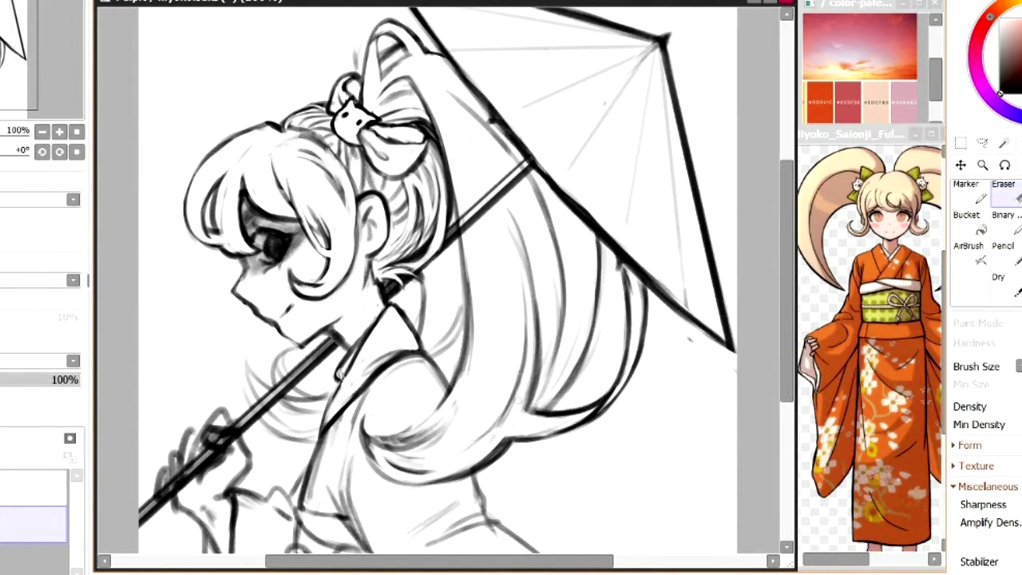
- Darken the ponytail's upper outline along the parasol and erase the handle where it crosses the hair
key(b)
drag(429, 76, 459, 97)
drag(500, 139, 551, 240)
key(e)
click(33, 488)
drag(464, 230, 478, 209)
drag(532, 166, 466, 226)
- Erase the handle and sketch lines over the thumb, and redraw the thumb and back of the gripping hand
scroll(230, 410, down, 2)
drag(231, 408, 213, 414)
click(33, 524)
mouse_move(230, 405)
mouse_down()
mouse_move(206, 407)
mouse_move(211, 436)
mouse_up()
key(b)
drag(220, 399, 224, 415)
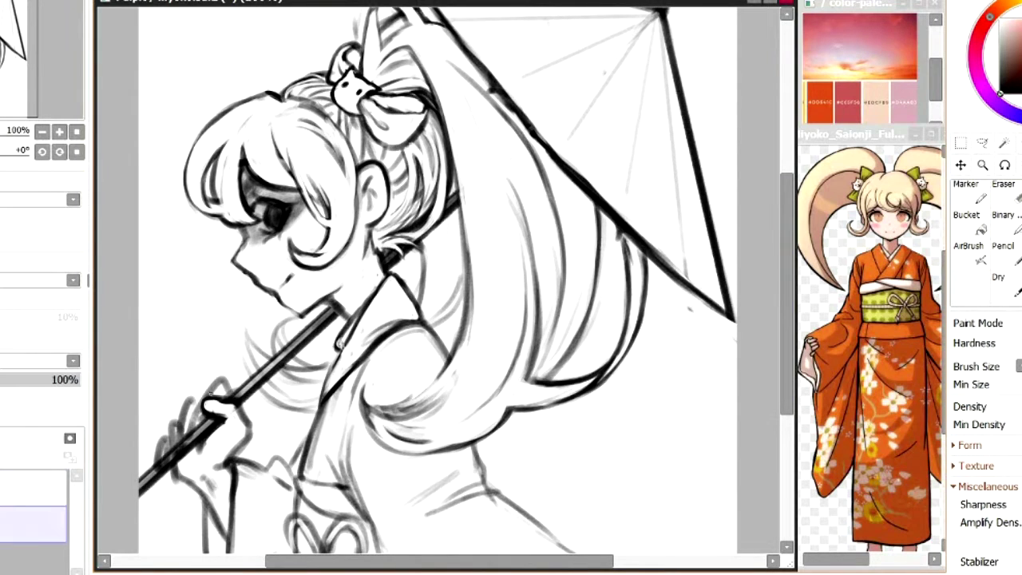
scroll(178, 394, up, 1)
drag(238, 411, 230, 468)
key(e)
key(b)
- Draw the fingers wrapped around the parasol handle and erase the handle lines that overlap them
mouse_move(203, 406)
mouse_down()
mouse_move(230, 404)
mouse_move(182, 451)
mouse_up()
key(e)
click(33, 488)
key(ctrl+Down)
key(e)
key(e)
key(e)
mouse_move(200, 401)
mouse_down()
mouse_move(154, 481)
mouse_move(177, 469)
mouse_move(140, 502)
mouse_up()
key(e)
key(e)
key(e)
click(34, 488)
click(34, 524)
- Clean up the knuckle line and ink the wrist, forearm and sleeve edge below the hand
drag(260, 383, 243, 401)
key(e)
drag(182, 483, 227, 546)
drag(236, 468, 290, 495)
key(e)
key(h)
key(h)
key(e)
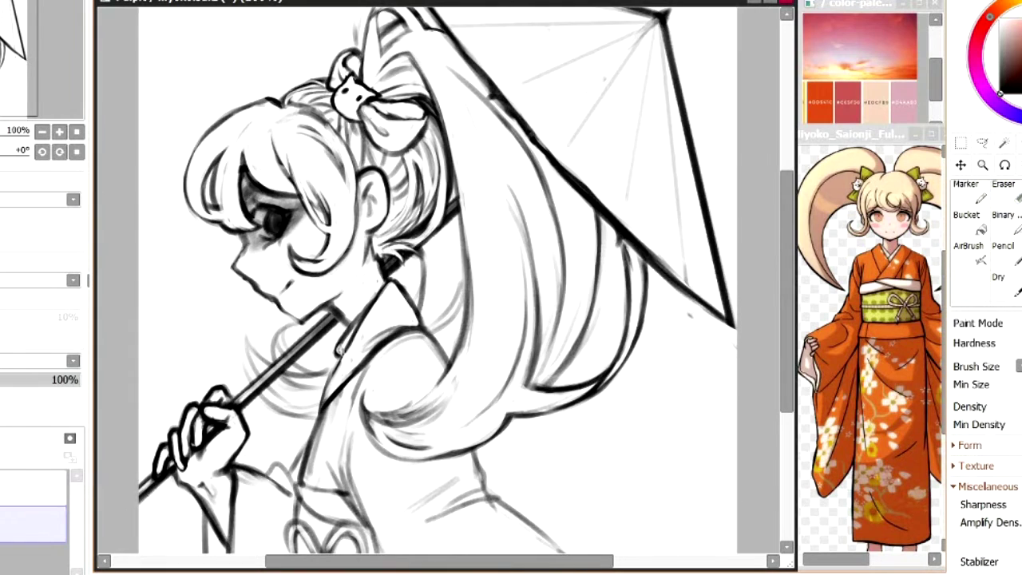
- Redraw the sleeve contour between the wrist and the chest, clearing the rough lines
scroll(438, 279, down, 2)
key(e)
drag(243, 393, 269, 399)
key(e)
drag(242, 385, 271, 403)
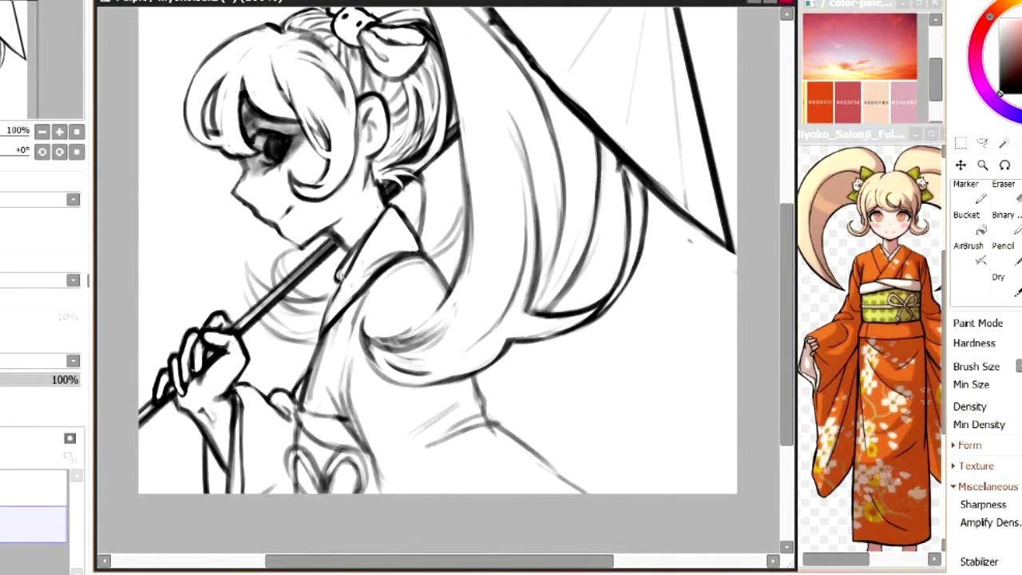
- Ink the kimono's front edge from the collar down to the waist with clean dark lines
key(h)
key(h)
scroll(438, 280, up, 2)
key(e)
drag(332, 380, 310, 443)
drag(340, 360, 326, 385)
key(e)
drag(350, 302, 322, 367)
- Draw the upper edge of the obi and outline its heart-shaped cord bow at the waist
scroll(438, 280, down, 2)
drag(298, 411, 351, 417)
key(e)
drag(288, 449, 316, 484)
key(e)
drag(296, 452, 316, 486)
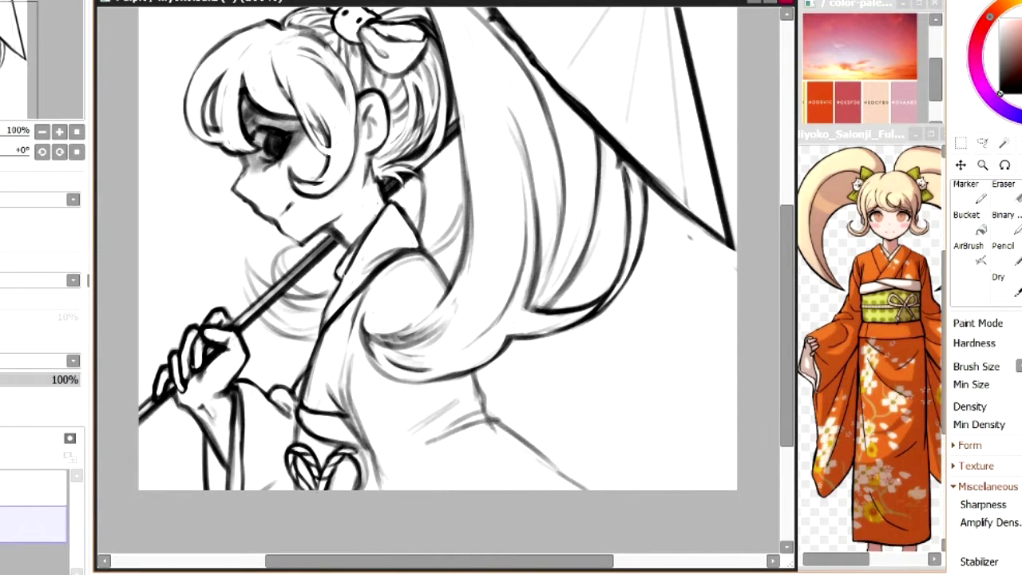
- Ink the kimono's fold lines beside the obi bow and its back contour below the ponytail
key(e)
drag(356, 464, 348, 489)
key(e)
key(e)
drag(351, 403, 383, 489)
key(e)
drag(347, 362, 369, 442)
drag(486, 417, 589, 489)
key(e)
key(e)
drag(473, 372, 486, 410)
key(e)
- Redraw the lower edge of the parasol canopy with a clean dark line, working in mirrored view
key(h)
key(h)
drag(787, 327, 787, 263)
key(h)
drag(318, 222, 240, 300)
drag(289, 255, 196, 344)
key(h)
key(e)
key(h)
drag(426, 99, 300, 244)
key(e)
key(e)
- Trim the parasol's outline to a thinner line with the eraser, checking it in mirrored view
click(32, 488)
key(e)
key(h)
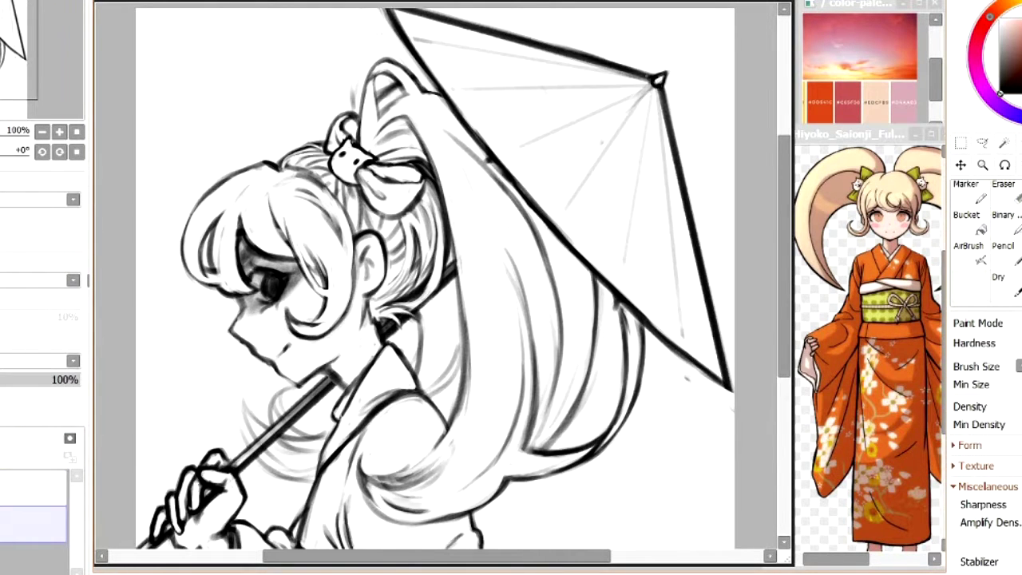
key(e)
key(h)
key(e)
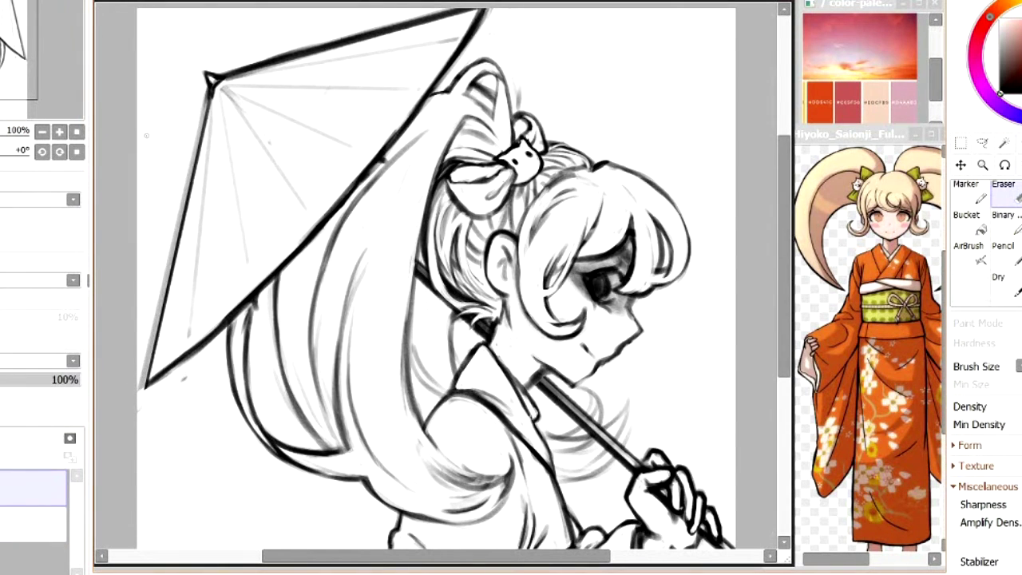
key(h)
key(h)
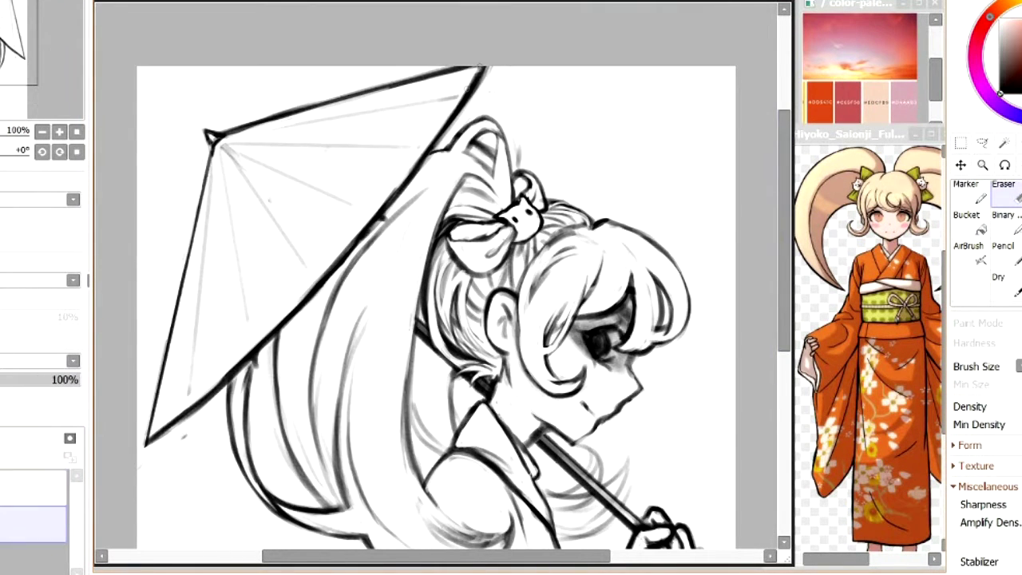
click(33, 524)
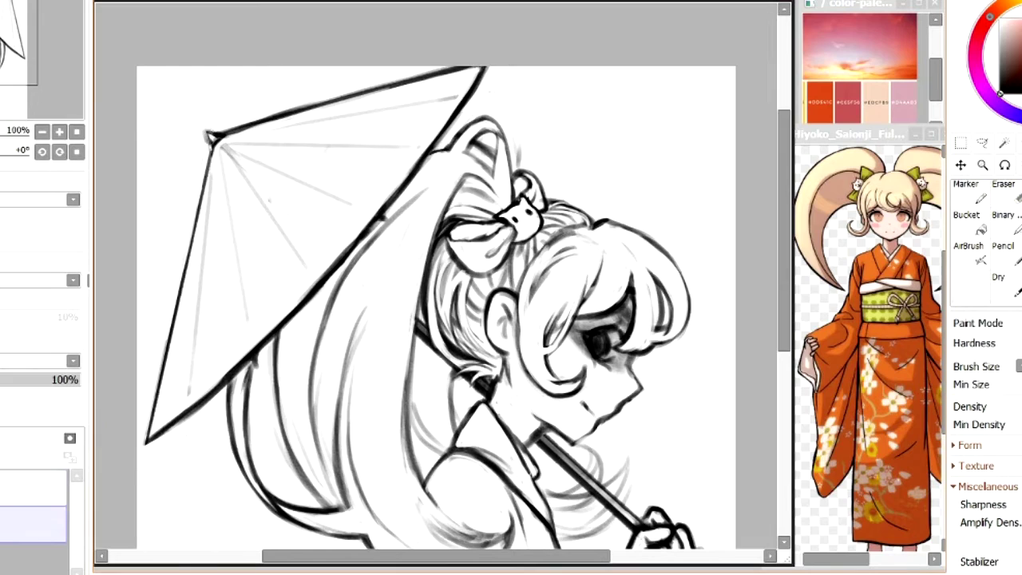
- Clean up the parasol handle between the chin and the hand so its interior stays white
key(h)
drag(329, 320, 349, 337)
key(n)
key(h)
key(e)
key(n)
key(h)
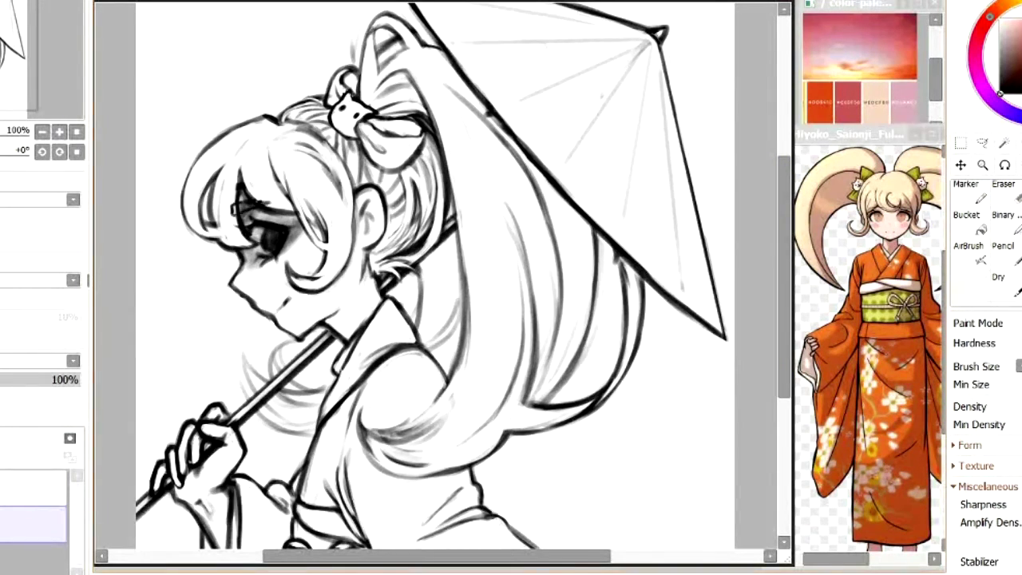
- Tidy the hair strand falling behind the neck and collar
key(h)
key(e)
key(h)
key(n)
drag(416, 273, 418, 330)
key(e)
key(n)
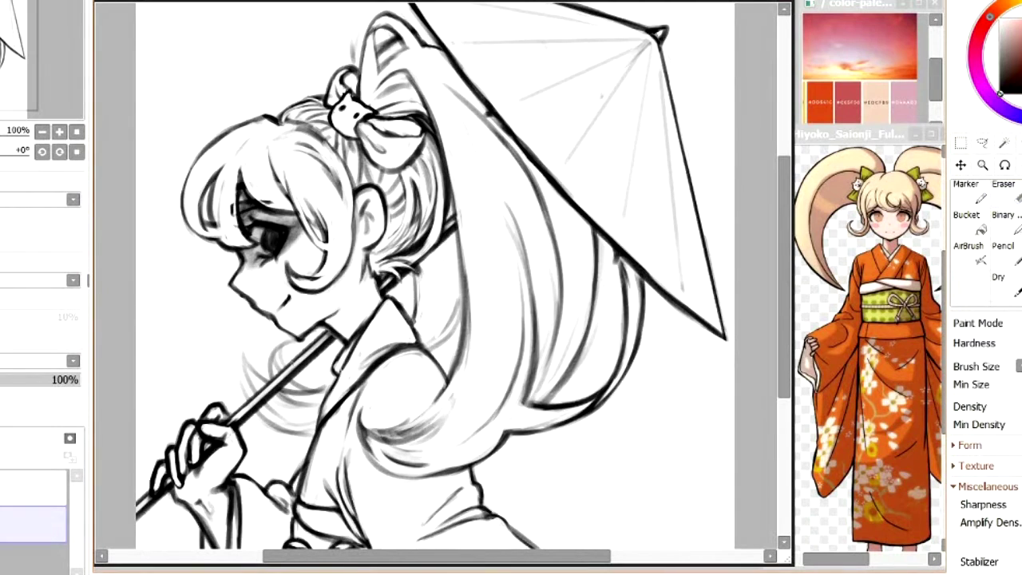
- Erase the rough sketched ribs inside the parasol canopy
scroll(435, 276, down, 1)
key(e)
drag(535, 185, 599, 112)
scroll(568, 132, up, 1)
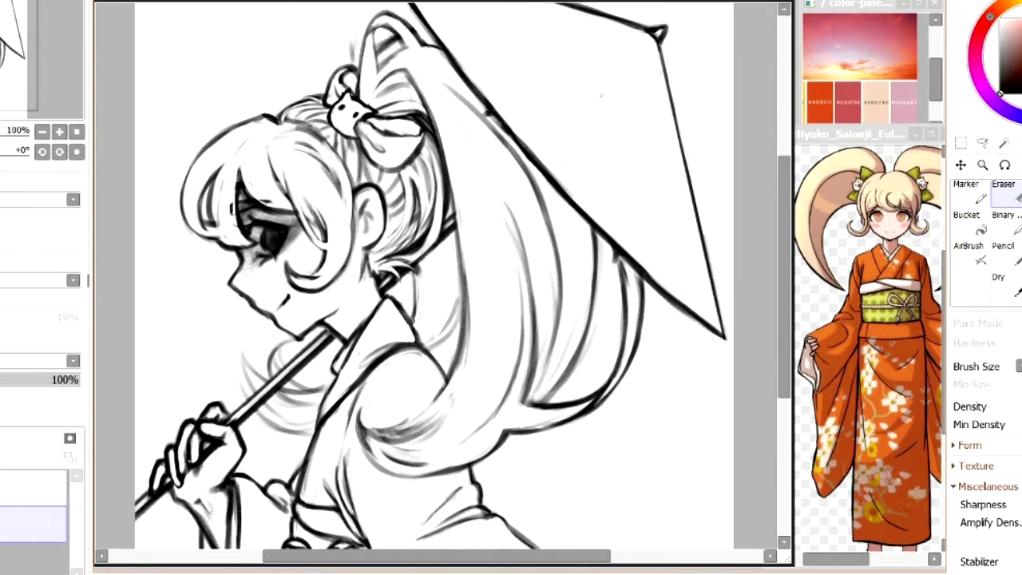
scroll(436, 276, down, 1)
click(32, 488)
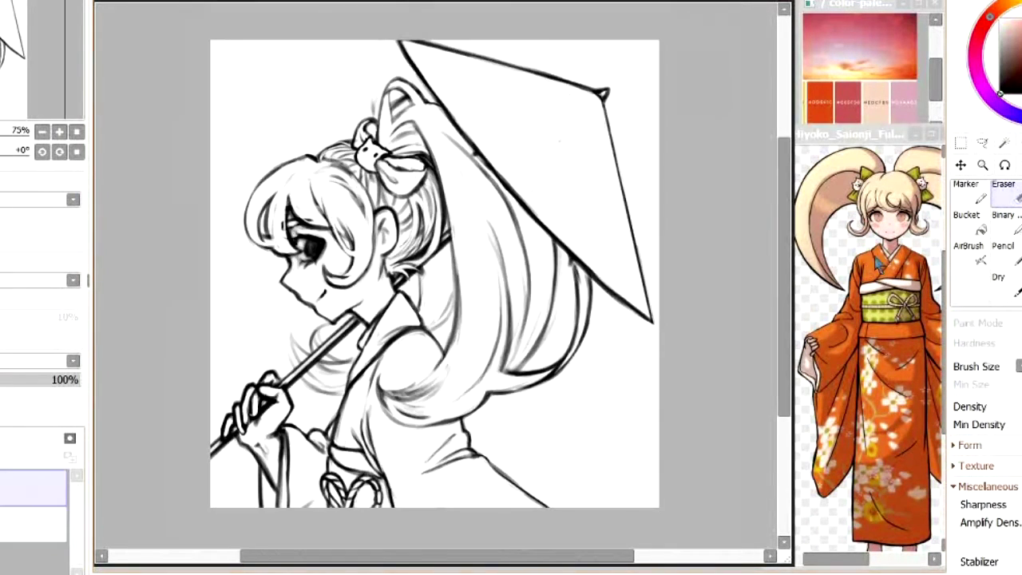
key(n)
drag(598, 95, 486, 156)
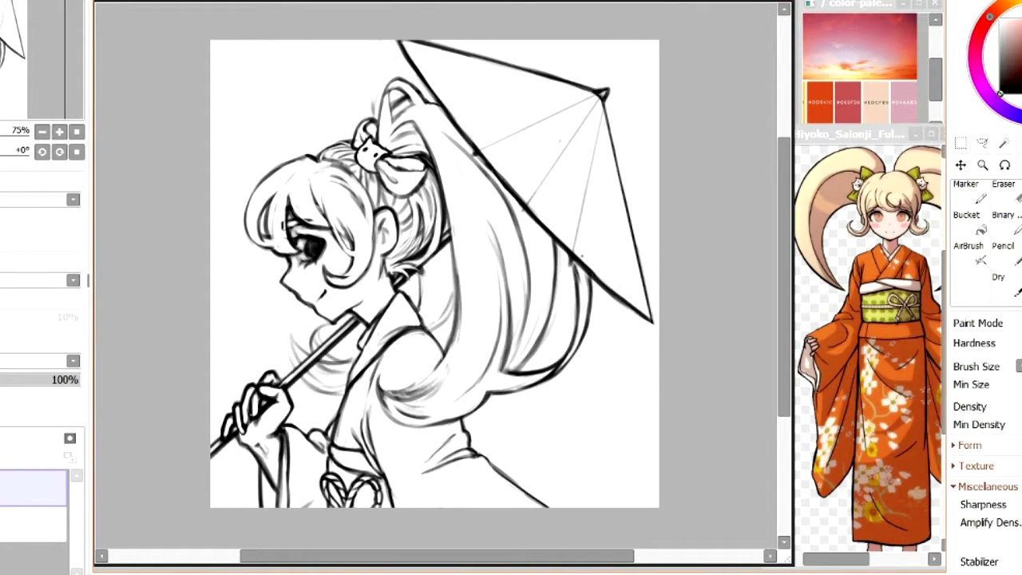
key(h)
key(ctrl+z)
key(ctrl+z)
key(ctrl+z)
key(ctrl+z)
key(ctrl+z)
key(ctrl+z)
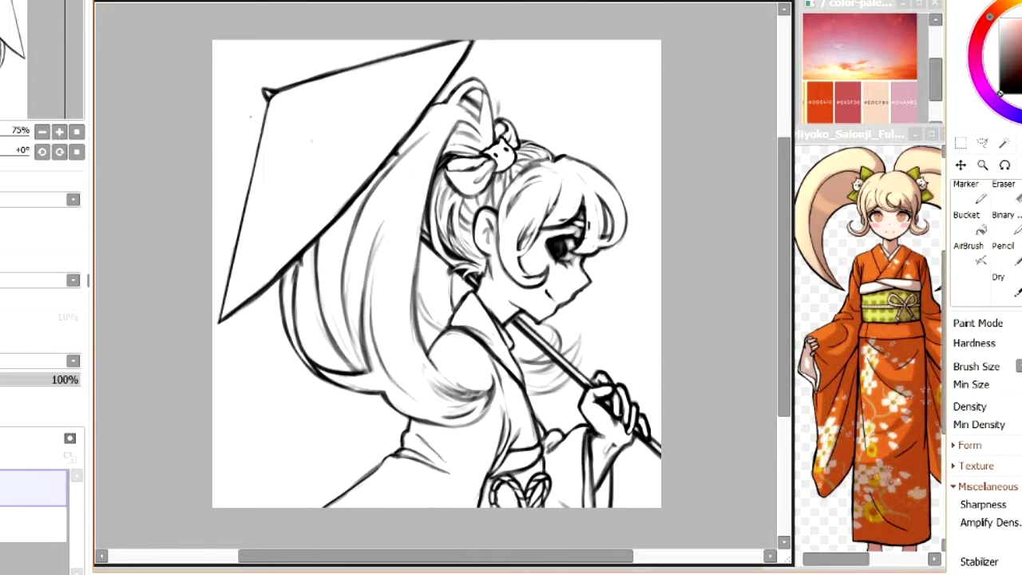
- Add a new layer and draw thin straight ribs fanning out from the parasol's tip
key(ctrl+shift+n)
drag(261, 94, 253, 293)
key(h)
drag(599, 90, 413, 60)
drag(603, 91, 445, 101)
key(h)
mouse_move(602, 98)
mouse_down()
mouse_move(527, 206)
mouse_move(571, 265)
mouse_up()
key(h)
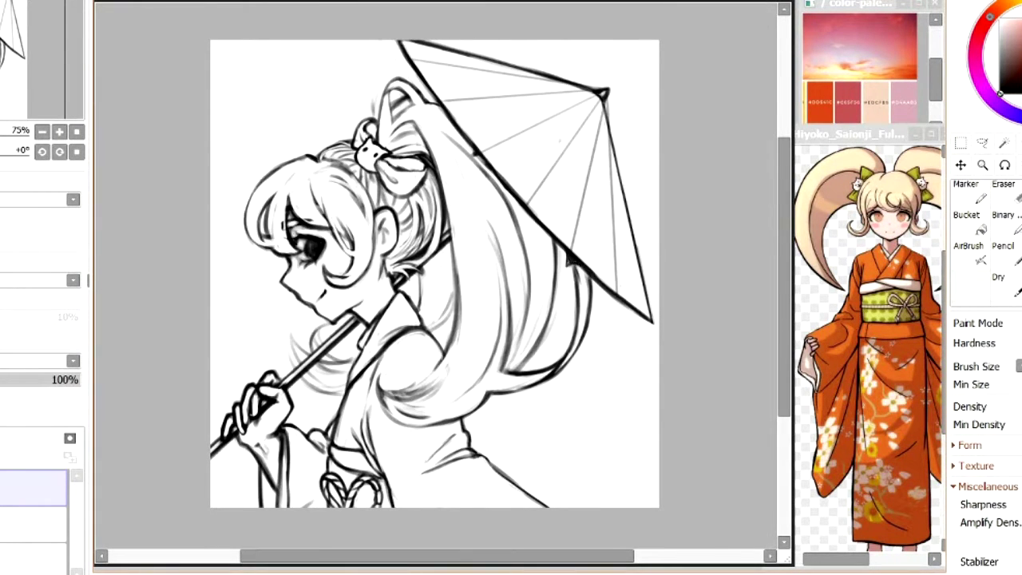
key(e)
key(h)
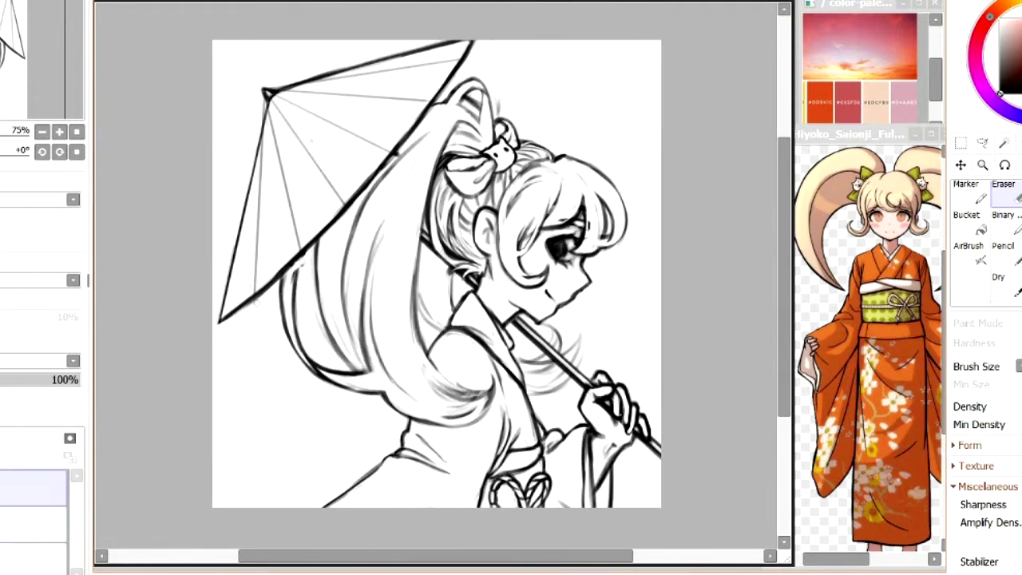
- Try redrawing the ribs near the parasol's outer edge and undo the rib strokes
key(n)
key(h)
drag(605, 94, 564, 279)
drag(605, 96, 615, 315)
key(h)
key(h)
key(ctrl+z)
key(ctrl+z)
key(ctrl+z)
key(ctrl+z)
key(ctrl+z)
key(ctrl+z)
- Draw bolder straight parasol ribs from the tip to beyond the canopy's lower edge
drag(600, 96, 382, 64)
drag(599, 97, 607, 323)
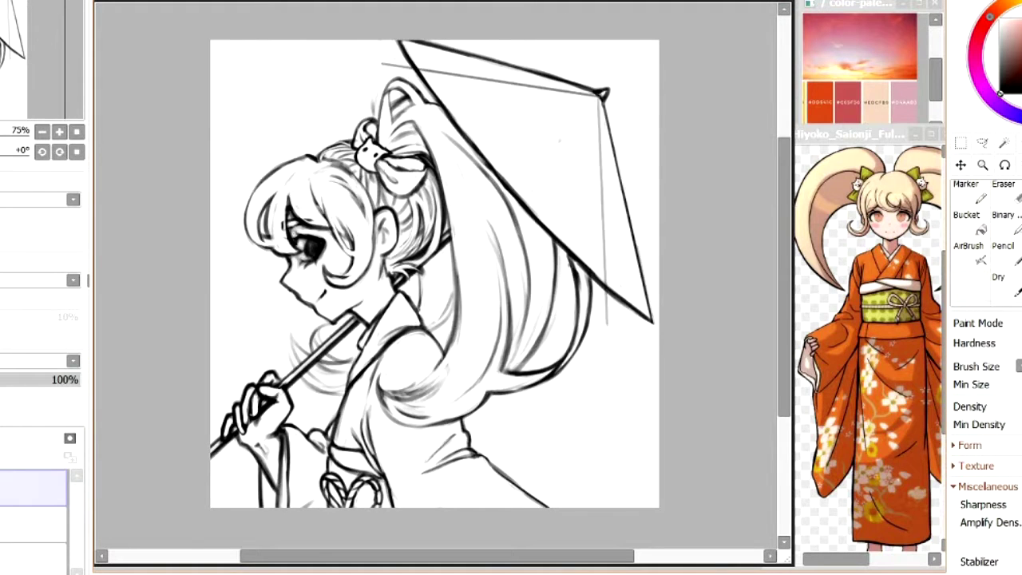
key(h)
drag(268, 92, 404, 200)
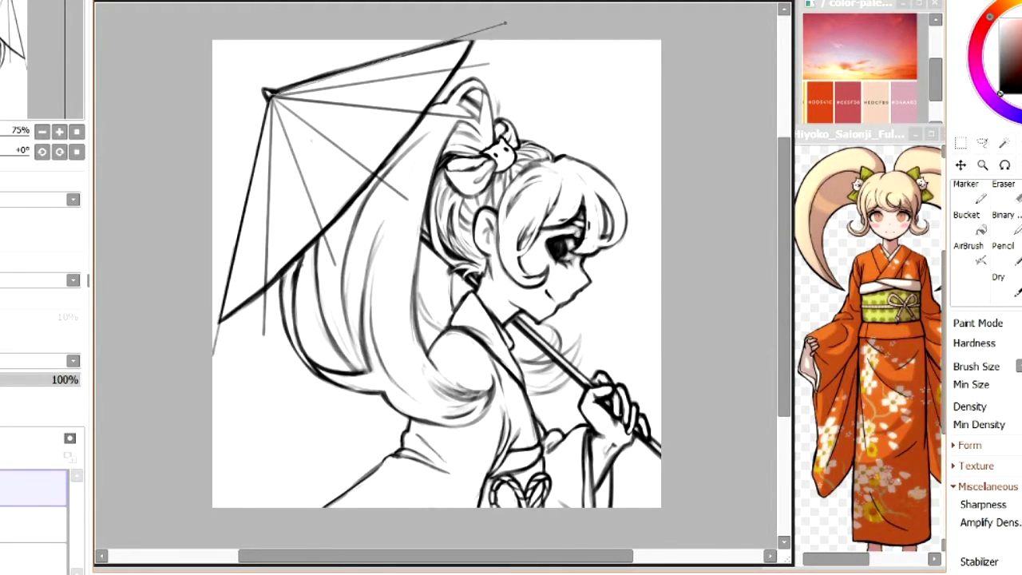
key(h)
key(e)
key(h)
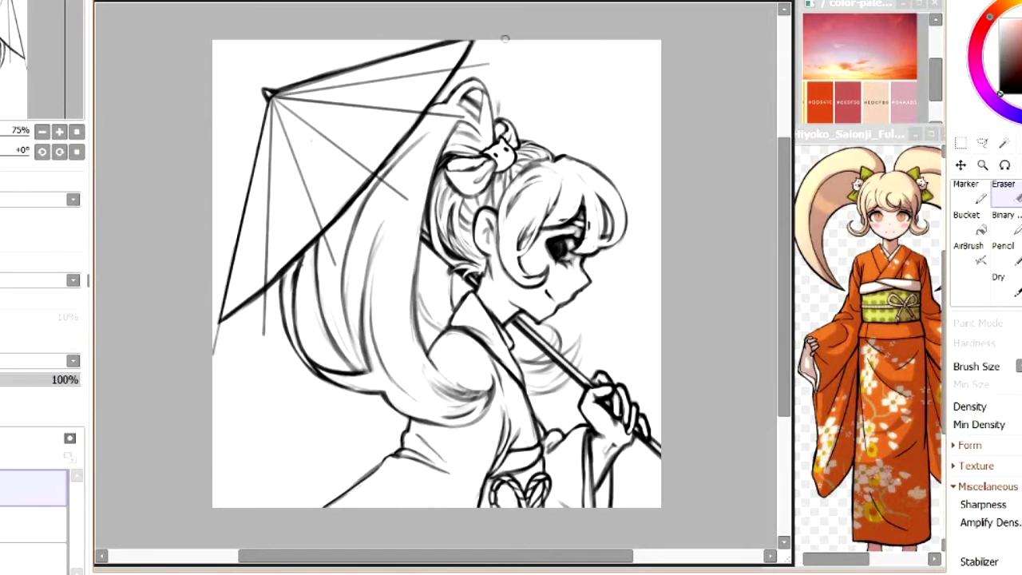
key(h)
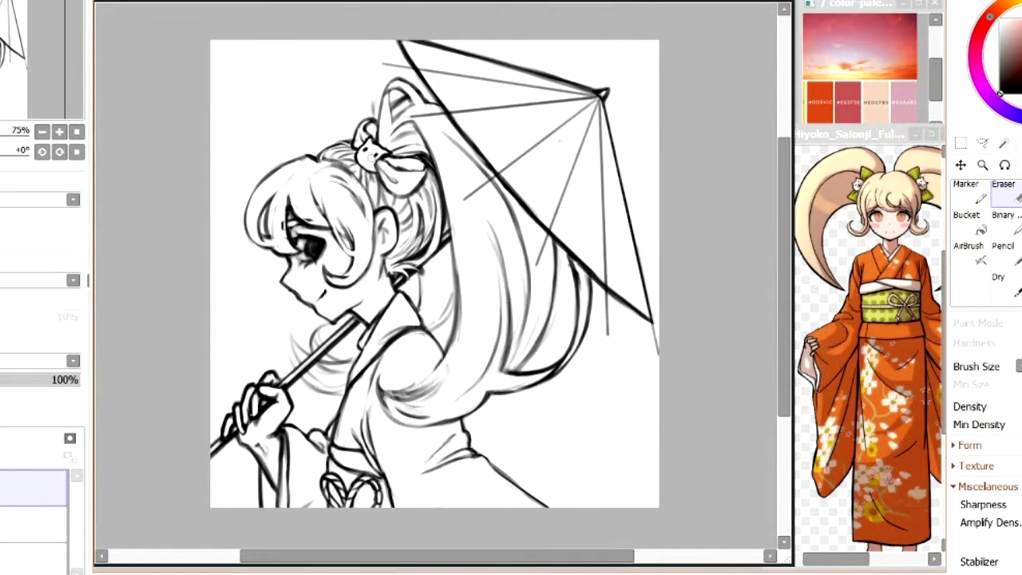
- Recolour the figure's line art and the parasol ribs orange-red with the AirBrush
right_click(876, 102)
click(702, 272)
key(g)
click(2, 479)
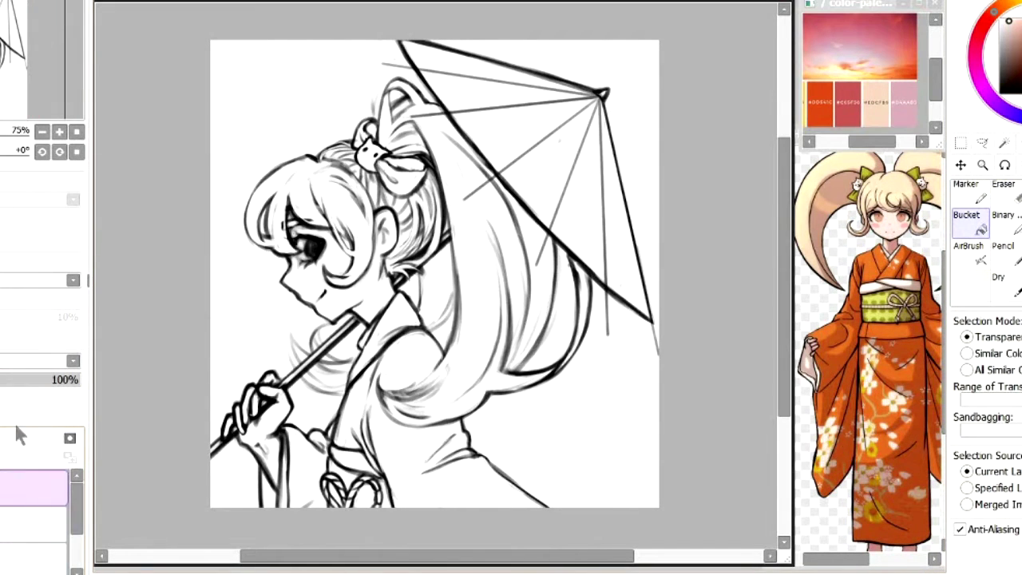
click(16, 524)
click(971, 254)
drag(599, 97, 293, 368)
mouse_move(351, 160)
mouse_down()
mouse_move(264, 231)
mouse_move(598, 445)
mouse_up()
key(ctrl+z)
click(24, 525)
drag(447, 240, 232, 435)
click(24, 488)
drag(471, 217, 620, 56)
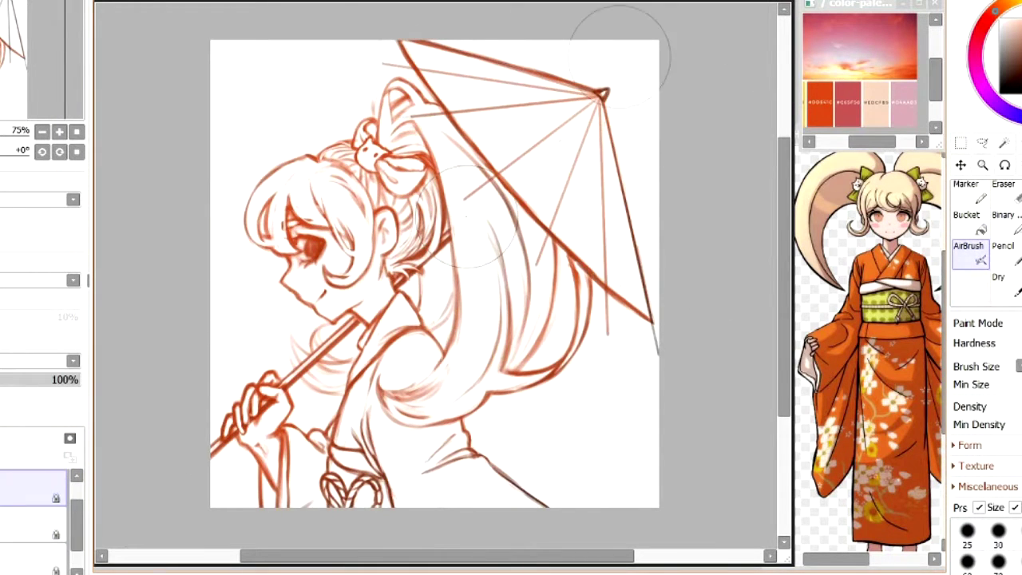
- Fill the background layer with pale peach using the Bucket
click(32, 556)
key(g)
click(559, 447)
- Airbrush yellow from the sunset palette over the line art of the parasol and ponytail
click(971, 254)
click(24, 525)
right_click(813, 102)
drag(295, 171, 428, 241)
drag(612, 253, 379, 14)
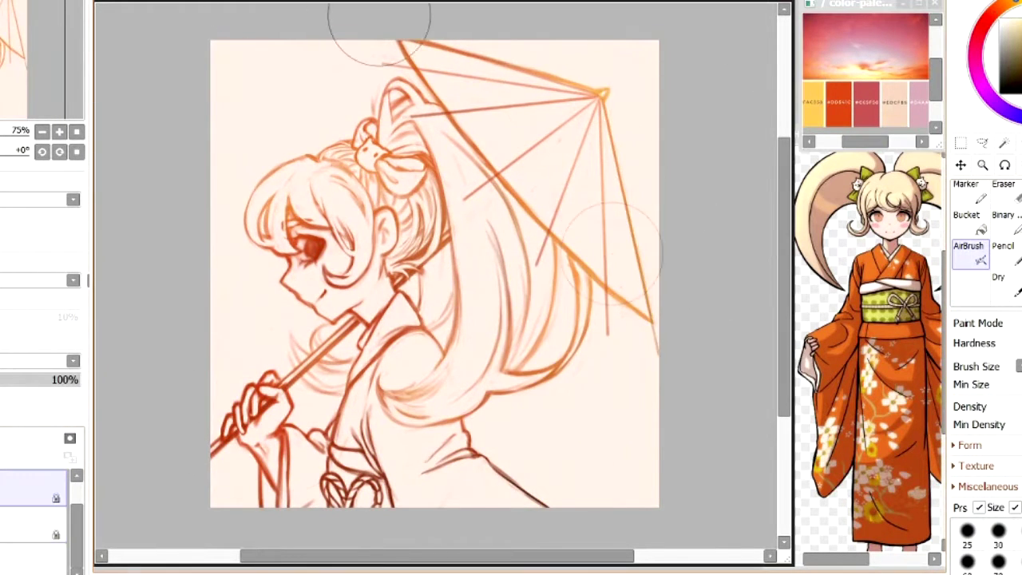
click(24, 524)
drag(232, 435, 276, 479)
- Paint the skin of the face and hand on the layer below the line art
click(32, 556)
mouse_move(303, 212)
mouse_down()
mouse_move(320, 307)
mouse_move(379, 311)
mouse_up()
drag(240, 424, 273, 464)
- Paint the bangs, hair bun and long ponytail with the palette's yellow
right_click(813, 102)
drag(414, 134, 260, 192)
key(Page_Up)
mouse_move(249, 140)
mouse_down()
mouse_move(222, 205)
mouse_move(297, 172)
mouse_move(325, 274)
mouse_move(400, 160)
mouse_move(375, 32)
mouse_move(487, 103)
mouse_move(439, 134)
mouse_move(487, 240)
mouse_move(383, 448)
mouse_move(607, 240)
mouse_move(427, 348)
mouse_up()
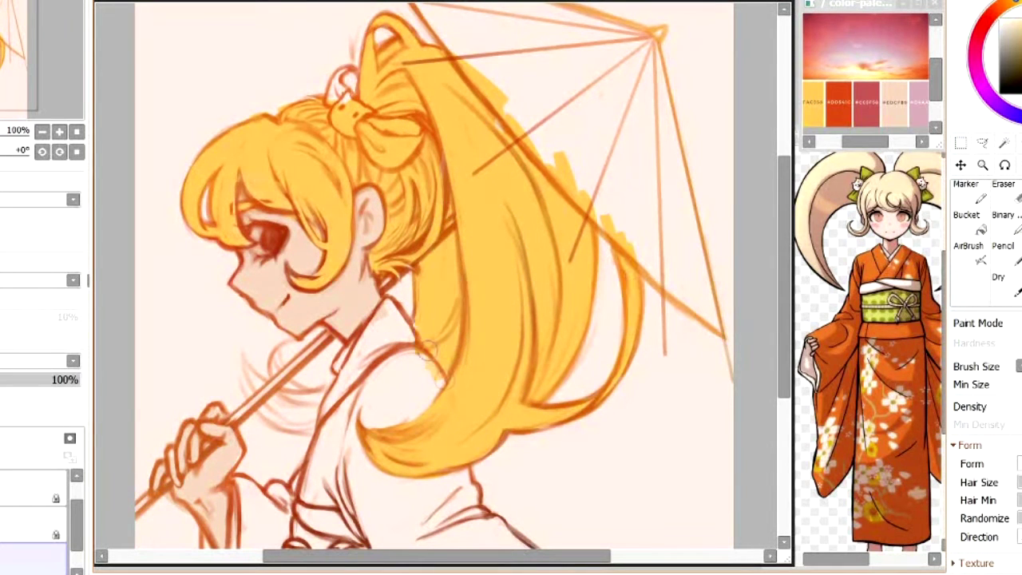
- Paint the loose hair behind the parasol handle yellow and erase the spill near the shoulder
drag(245, 348, 339, 431)
drag(267, 403, 342, 423)
key(e)
drag(447, 319, 448, 305)
- Blend pale highlights into the bangs and orange-red shading into the hair around the ear
right_click(896, 118)
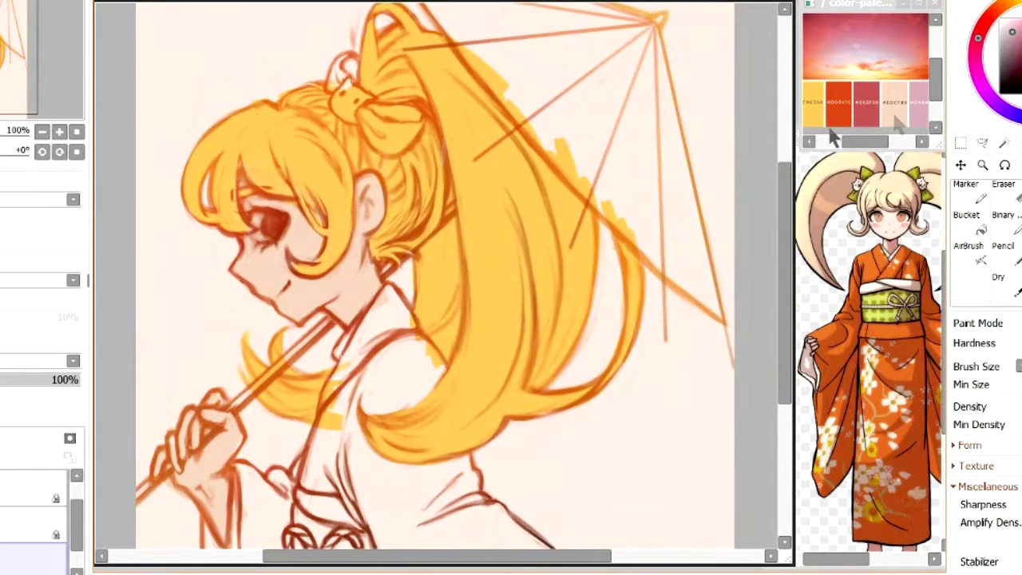
mouse_move(205, 169)
mouse_down()
mouse_move(267, 126)
mouse_move(313, 209)
mouse_up()
drag(345, 171, 338, 246)
drag(430, 127, 437, 216)
drag(341, 180, 336, 237)
- Paint the kimono's body, sleeve and collar orange-red
scroll(334, 233, down, 3)
mouse_move(379, 296)
mouse_down()
mouse_move(327, 359)
mouse_move(479, 479)
mouse_move(448, 384)
mouse_move(362, 398)
mouse_move(387, 320)
mouse_move(450, 297)
mouse_up()
drag(289, 359, 291, 419)
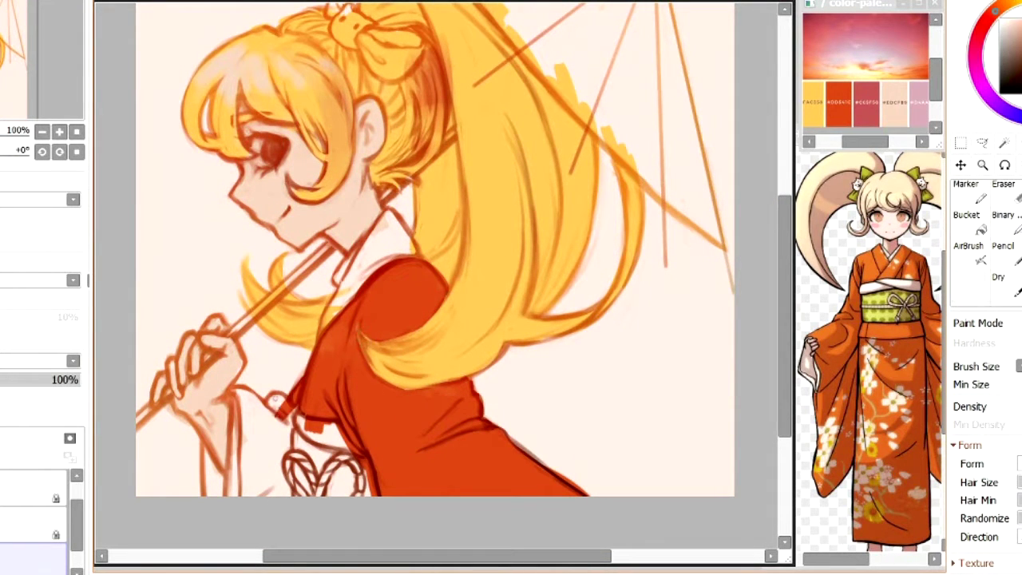
drag(280, 379, 264, 507)
drag(236, 387, 256, 443)
mouse_move(336, 319)
mouse_down()
mouse_move(389, 234)
mouse_move(412, 251)
mouse_up()
scroll(399, 239, up, 2)
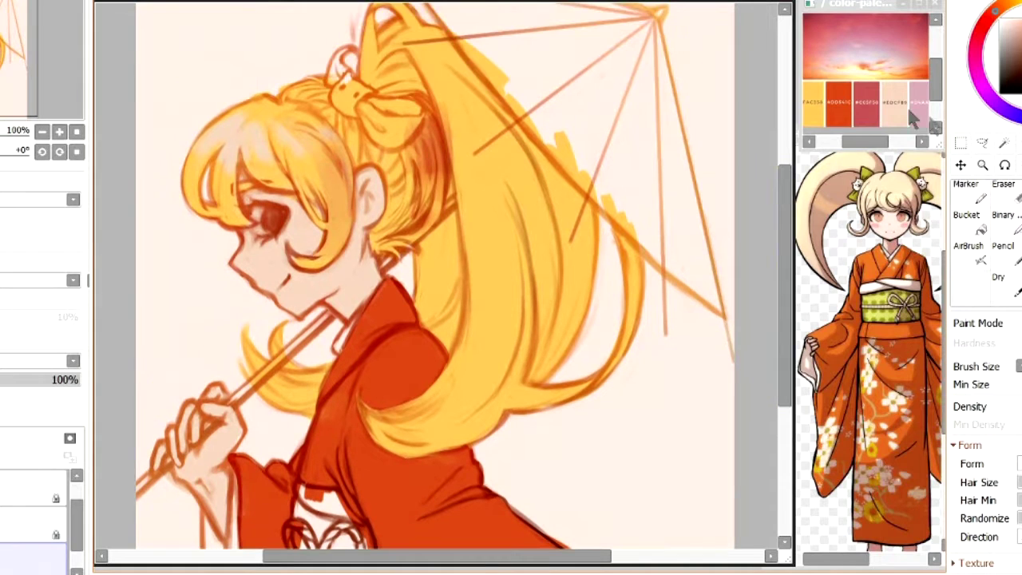
- Paint the obi and the hair bow yellow-green, sampled from the character reference's obi
right_click(872, 308)
drag(307, 515, 351, 539)
drag(371, 108, 415, 131)
scroll(343, 239, down, 1)
drag(304, 471, 358, 523)
- Try filling the background with the palette's peach colour using the Bucket
drag(865, 142, 870, 142)
right_click(888, 111)
click(972, 223)
click(641, 376)
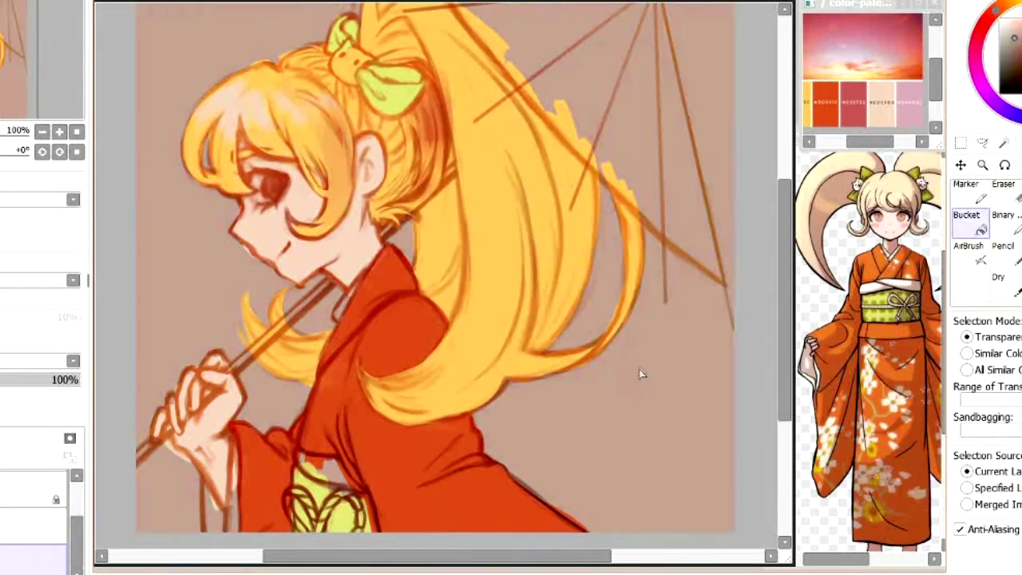
scroll(559, 336, up, 1)
- Fill the background behind the character and parasol with pale peach
click(33, 526)
click(971, 254)
key(h)
key(h)
scroll(435, 275, down, 1)
click(34, 559)
click(279, 125)
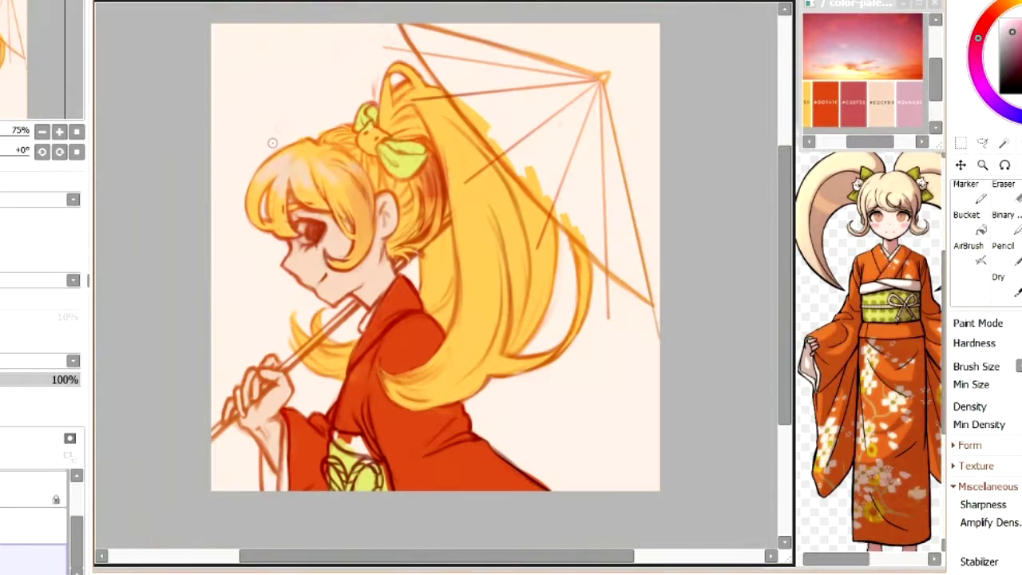
- Paint over the pale highlights in the bangs and the orange-red shading around the ear with flat yellow
click(34, 525)
drag(352, 174, 358, 246)
drag(435, 158, 440, 226)
- Paint coral, brown and yellow-green swatches over the colours in the palette image, sampling from the character reference
right_click(839, 176)
click(906, 103)
drag(904, 86, 915, 121)
drag(850, 88, 865, 121)
right_click(876, 308)
click(866, 76)
key(ctrl+z)
drag(866, 77, 866, 123)
- Paint a soft shadow over the eye area beneath the bangs and on the neck, with the shading layer at 37% opacity
click(673, 160)
mouse_move(294, 214)
mouse_down()
mouse_move(334, 215)
mouse_move(340, 232)
mouse_up()
click(1, 379)
key(e)
key(h)
key(h)
key(h)
key(h)
drag(361, 294, 390, 267)
- Shade the inner side of the ponytail and the loose hair behind the parasol handle on the 37% opacity layer
key(e)
key(h)
key(h)
drag(440, 228, 431, 320)
drag(347, 360, 315, 360)
drag(297, 318, 323, 369)
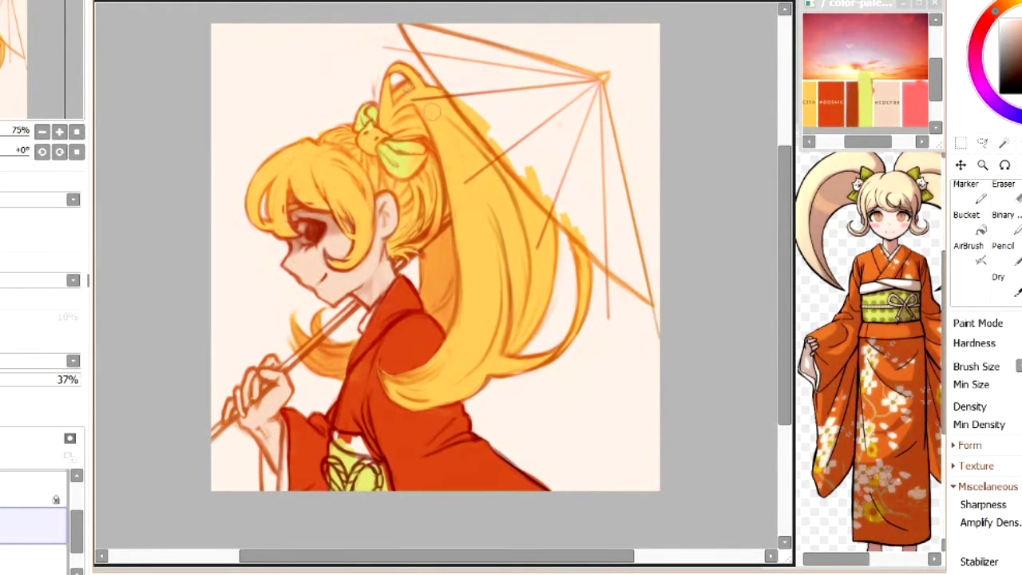
drag(436, 172, 404, 254)
drag(511, 221, 497, 343)
- Blend coral and yellow-green streaks into the bangs and the hair near the bow
right_click(812, 122)
click(34, 559)
mouse_move(260, 156)
mouse_down()
mouse_move(260, 186)
mouse_move(279, 205)
mouse_up()
key(h)
key(h)
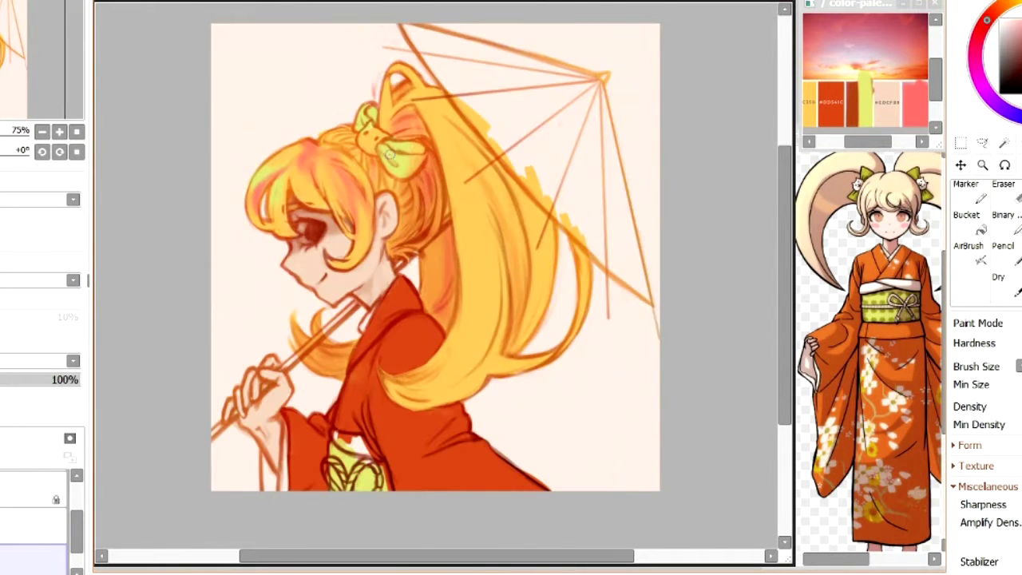
- Add pale highlights along the ponytail and bangs, and tint the ponytail's outer strand yellow-green
key(h)
key(e)
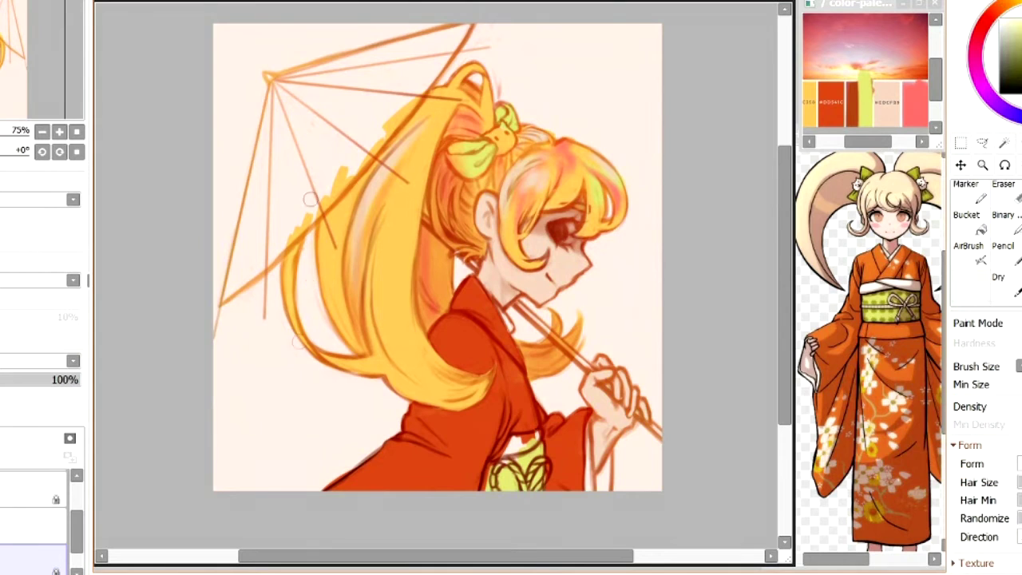
key(h)
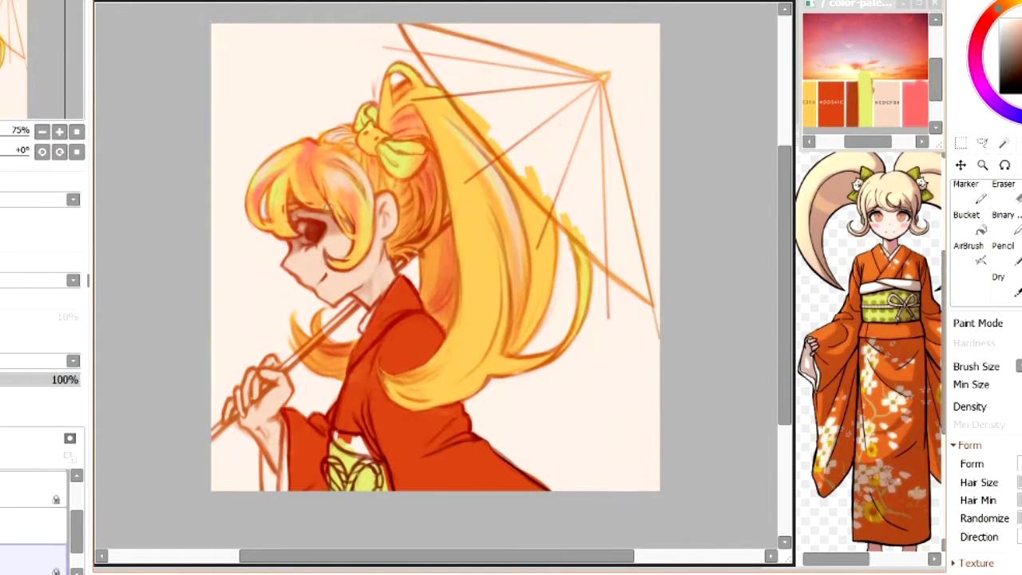
key(h)
- Blend brown shadows and coral-red highlights into the kimono's back, shoulder and sleeve
key(h)
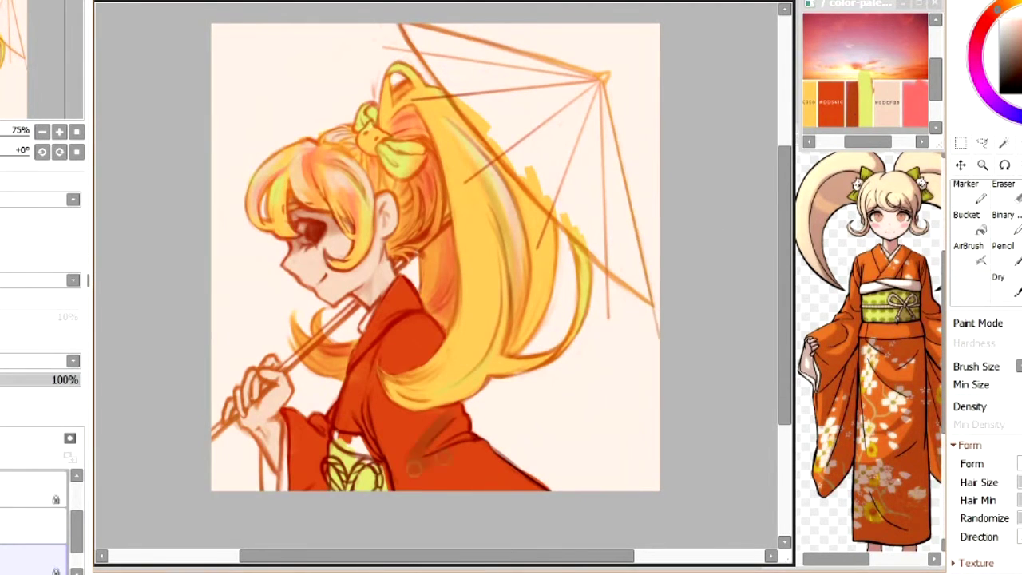
key(h)
key(h)
key(h)
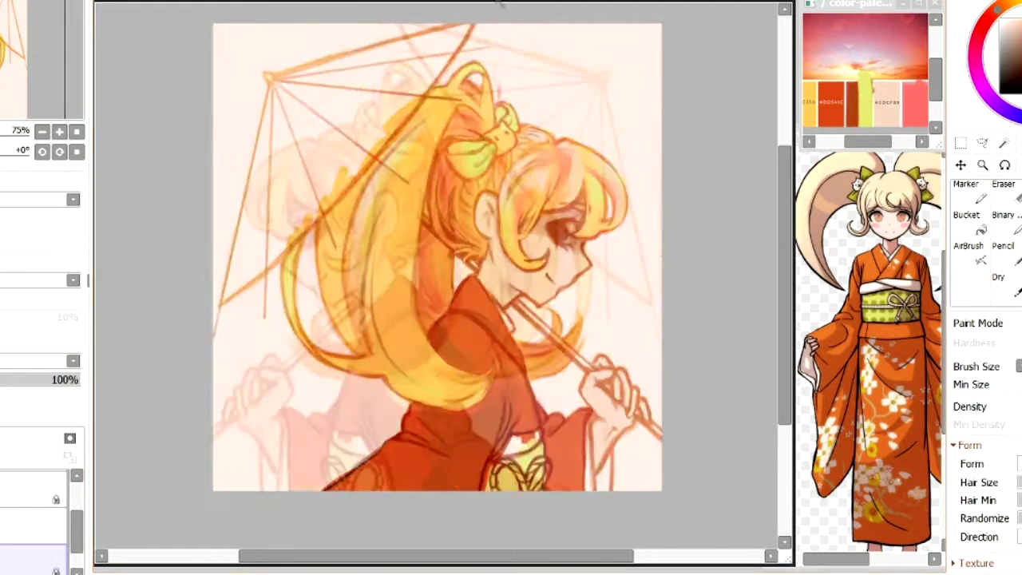
key(h)
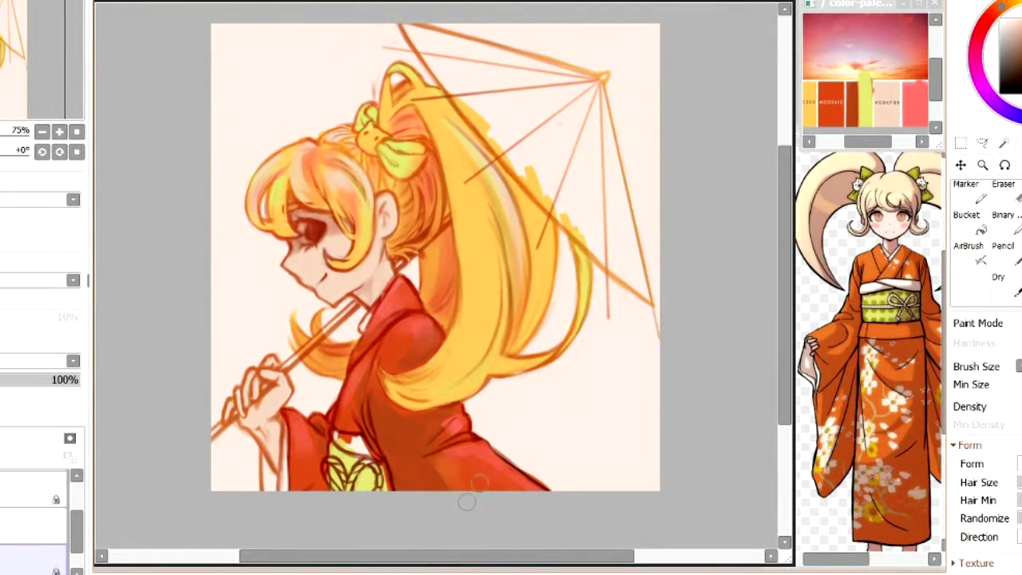
- Paint a coral blush on the cheek below the eye and soften its edges
key(h)
key(h)
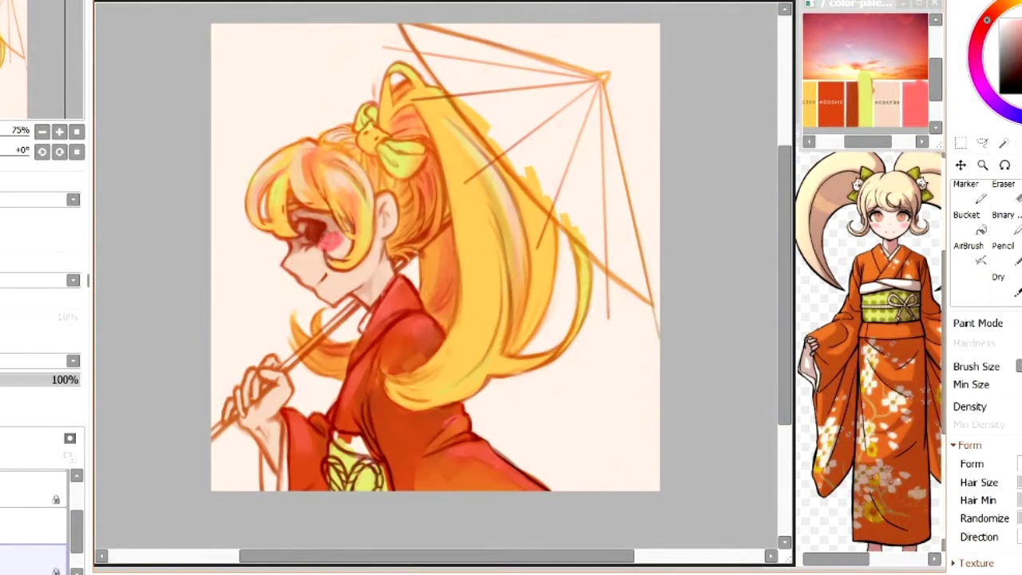
key(b)
drag(328, 242, 323, 244)
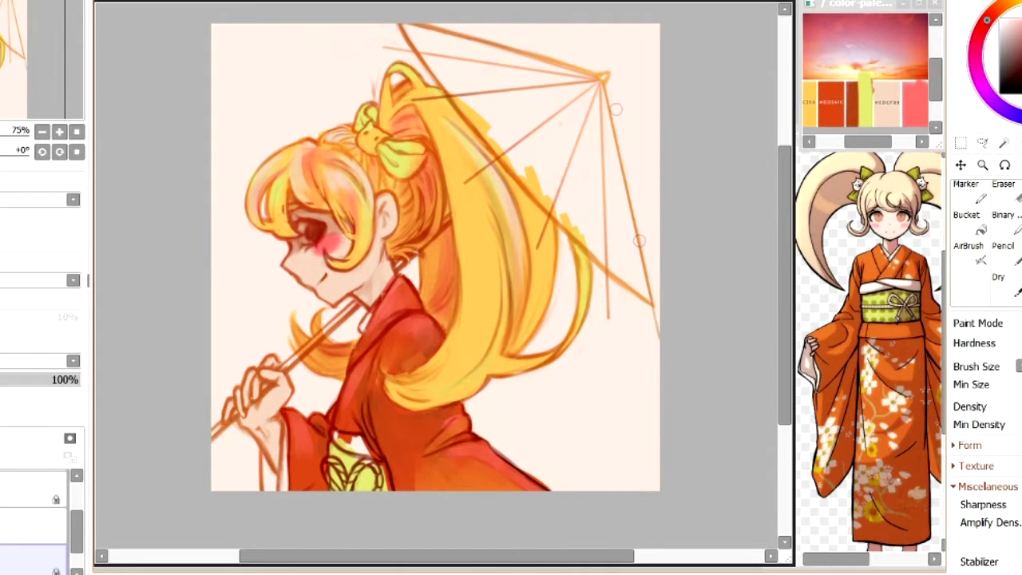
key(n)
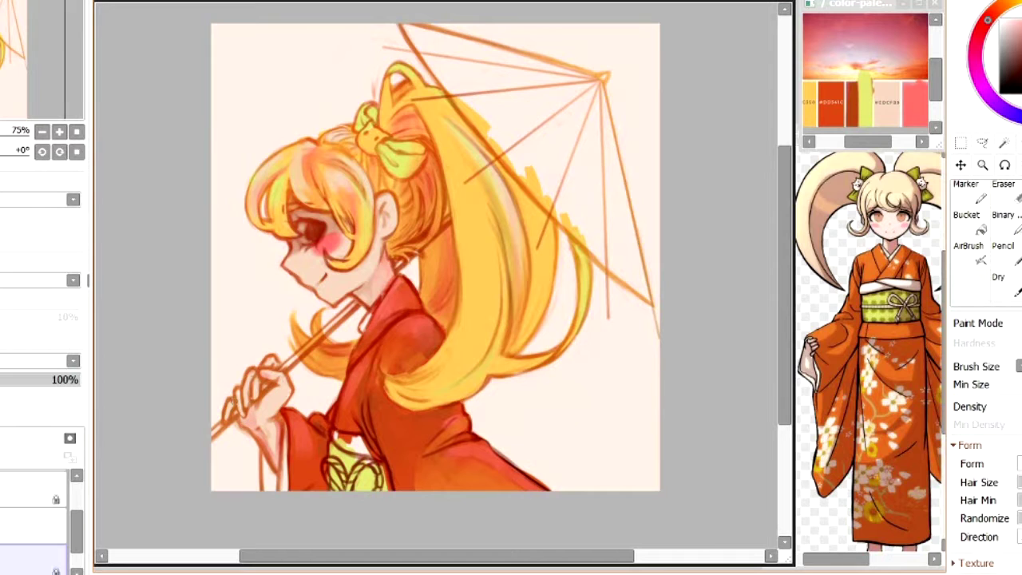
- Colour the parasol canopy flat coral red
key(h)
key(h)
key(h)
mouse_move(576, 77)
mouse_down()
mouse_move(419, 37)
mouse_move(319, 136)
mouse_move(265, 258)
mouse_up()
key(h)
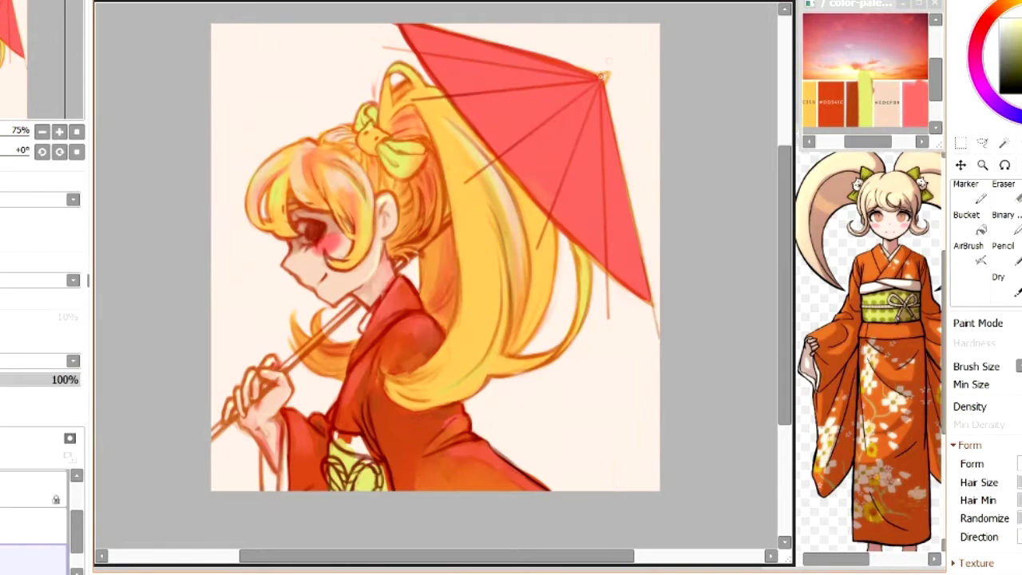
- Colour the parasol handle and tip yellow, and shade the ponytail with soft darker tones on the 37% opacity layer
key(n)
mouse_move(451, 351)
mouse_down()
mouse_move(480, 240)
mouse_move(472, 192)
mouse_up()
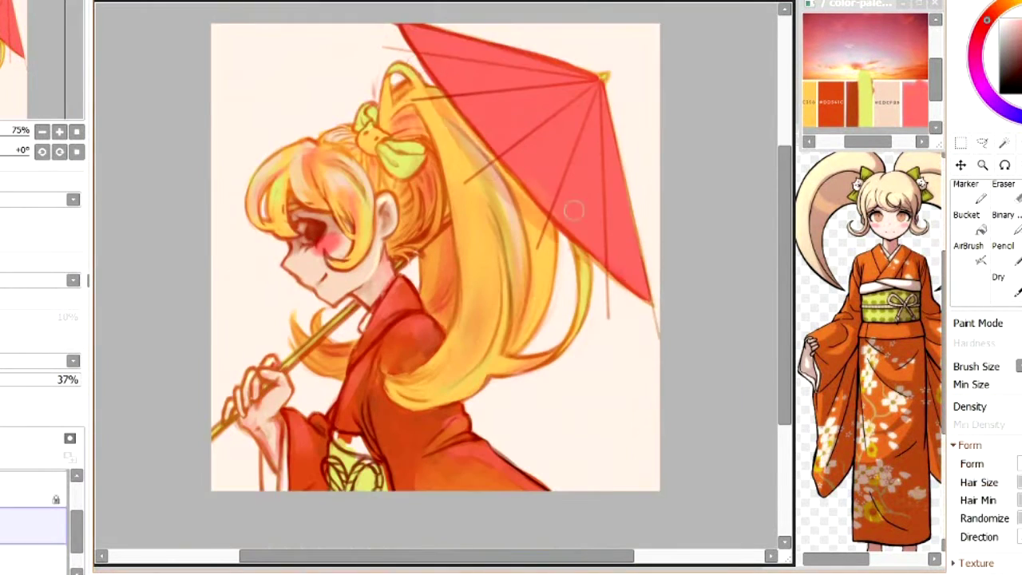
key(h)
key(h)
key(e)
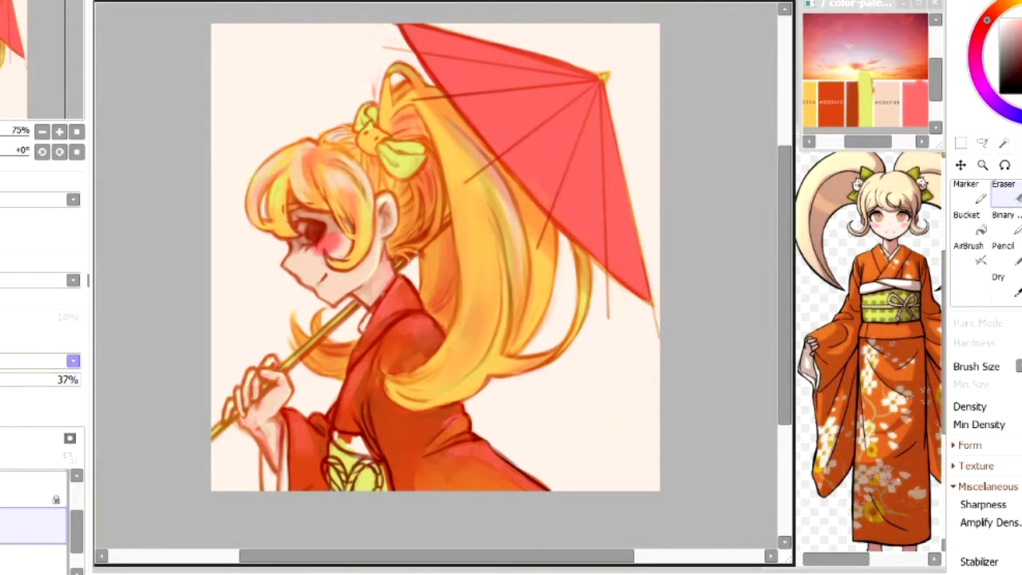
- Blend orange-red shadow into the ponytail beneath the parasol's edge and bright yellow highlights down its length
key(h)
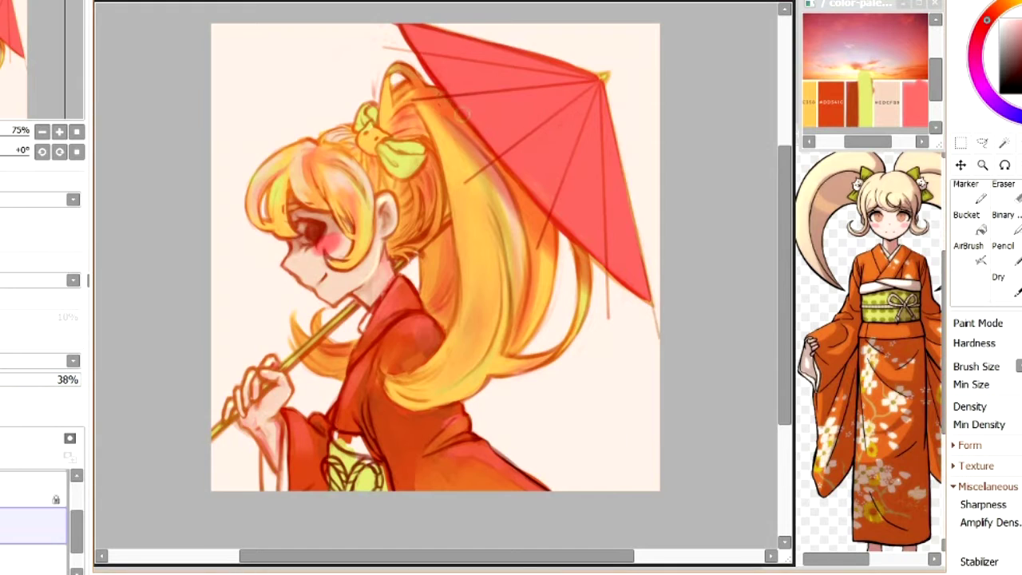
key(h)
key(ctrl+minus)
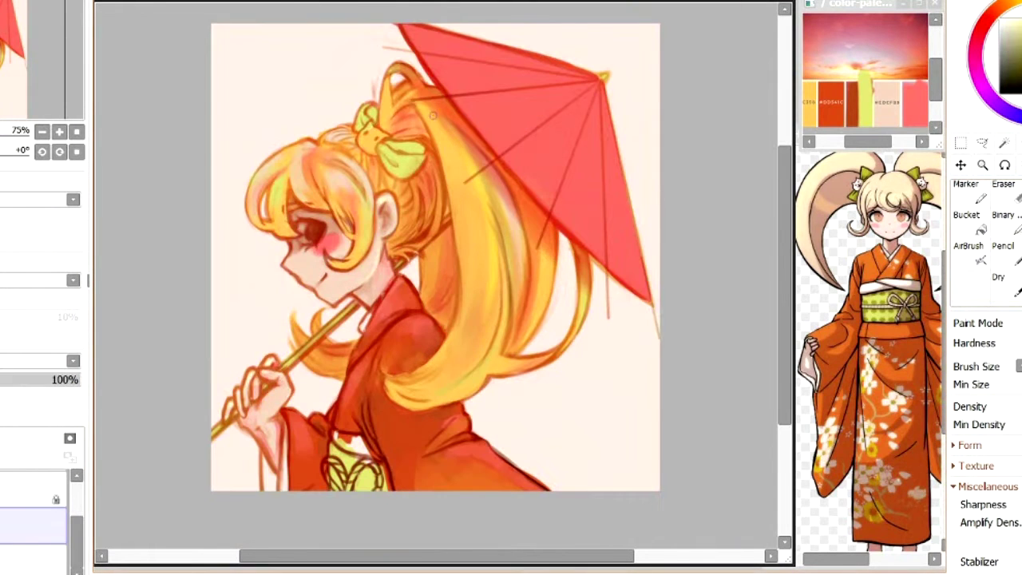
drag(419, 106, 463, 305)
- Paint bright yellow highlights and smooth the colours through the bangs and the side lock
drag(268, 185, 295, 150)
key(h)
key(h)
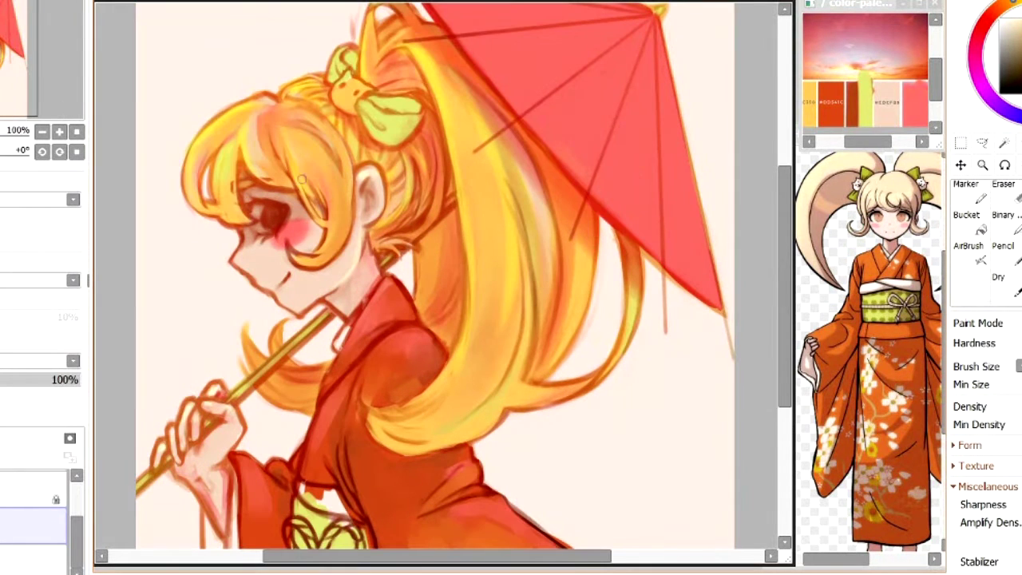
drag(263, 115, 253, 156)
drag(348, 211, 332, 254)
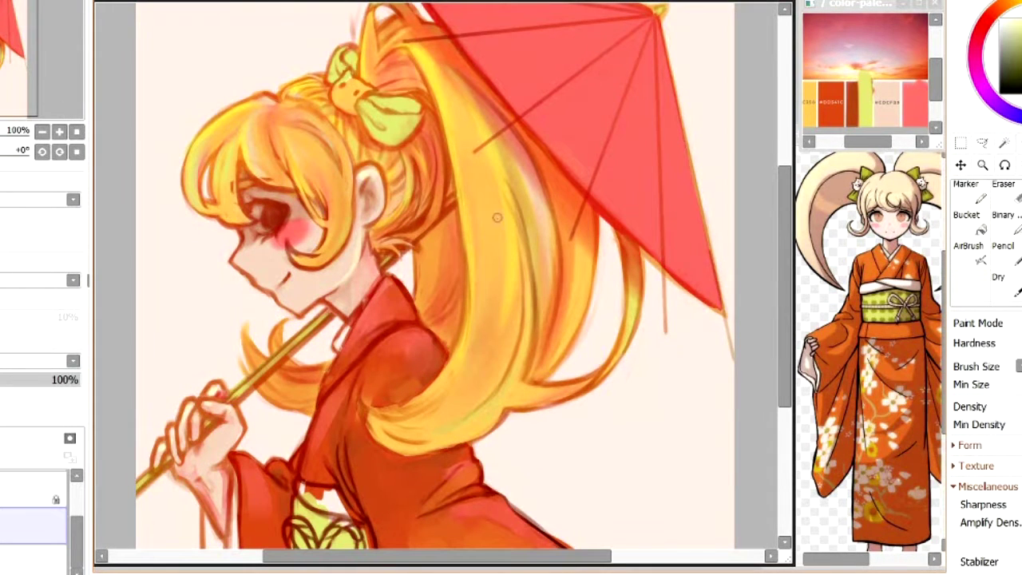
- Tint the lips red, soften the shading on the neck, and lighten the obi's upper band
drag(278, 286, 287, 293)
key(b)
scroll(435, 276, up, 3)
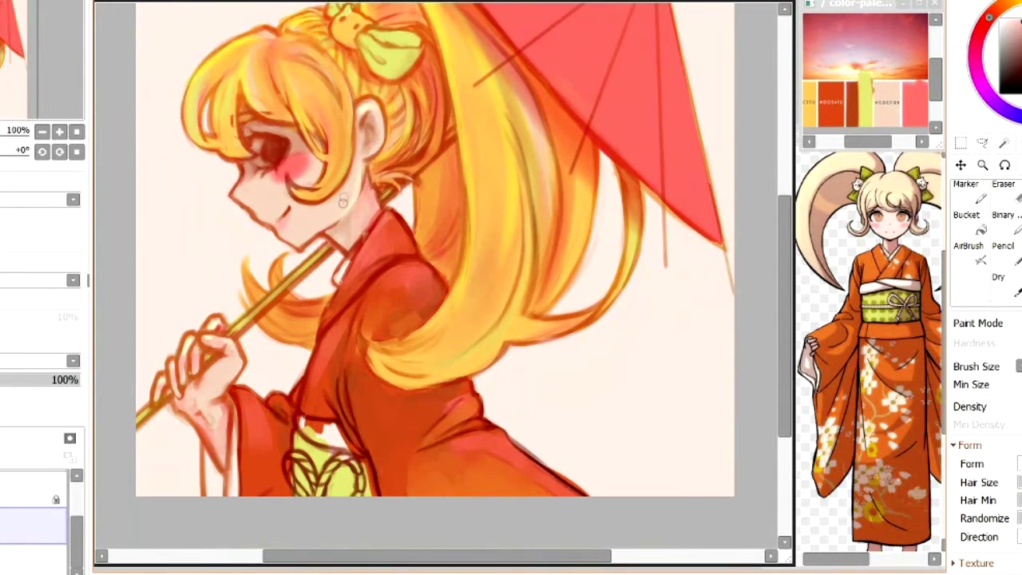
scroll(435, 276, down, 5)
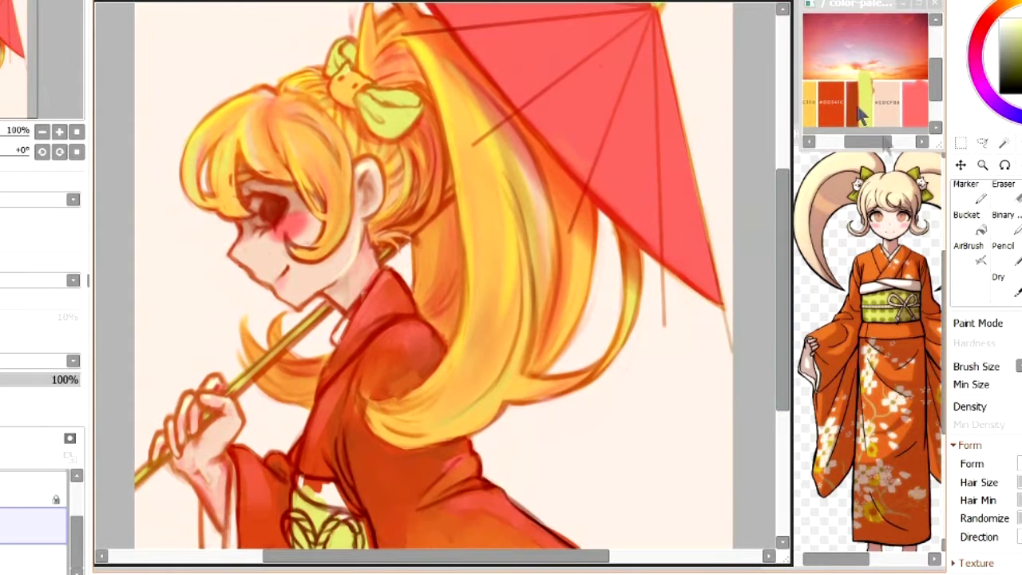
drag(370, 239, 355, 279)
drag(319, 484, 343, 517)
- Shade the hair bow's loops with green tones sampled from the bow itself
drag(783, 305, 784, 271)
key(n)
right_click(366, 143)
mouse_move(364, 145)
mouse_down()
mouse_move(417, 128)
mouse_move(366, 150)
mouse_move(403, 178)
mouse_up()
right_click(373, 152)
mouse_move(364, 146)
mouse_down()
mouse_move(373, 163)
mouse_move(423, 147)
mouse_up()
right_click(400, 176)
right_click(407, 151)
drag(417, 148, 390, 166)
scroll(362, 200, down, 1)
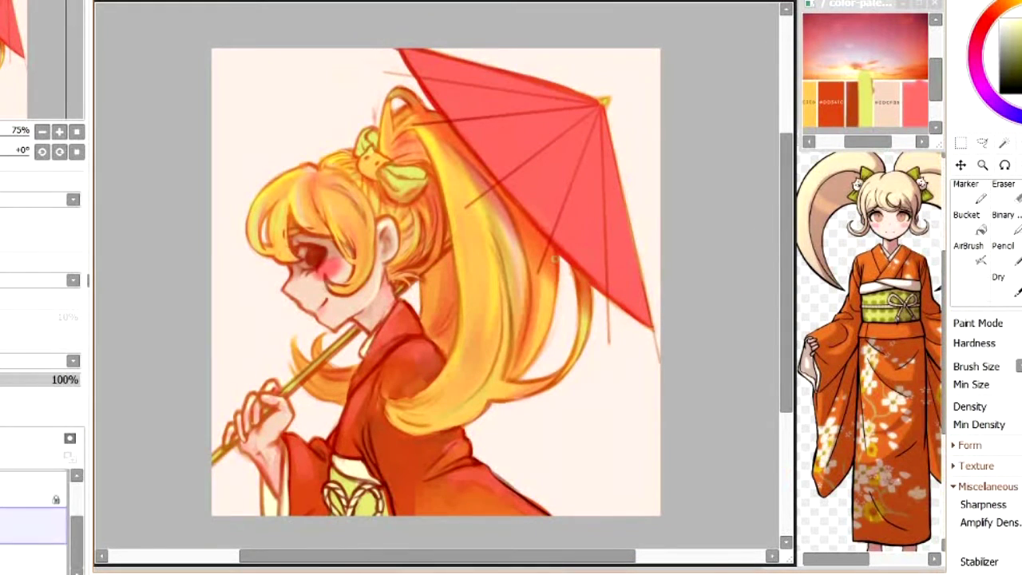
- Blend a pale pink highlight into the parasol's upper panels around the tip
key(b)
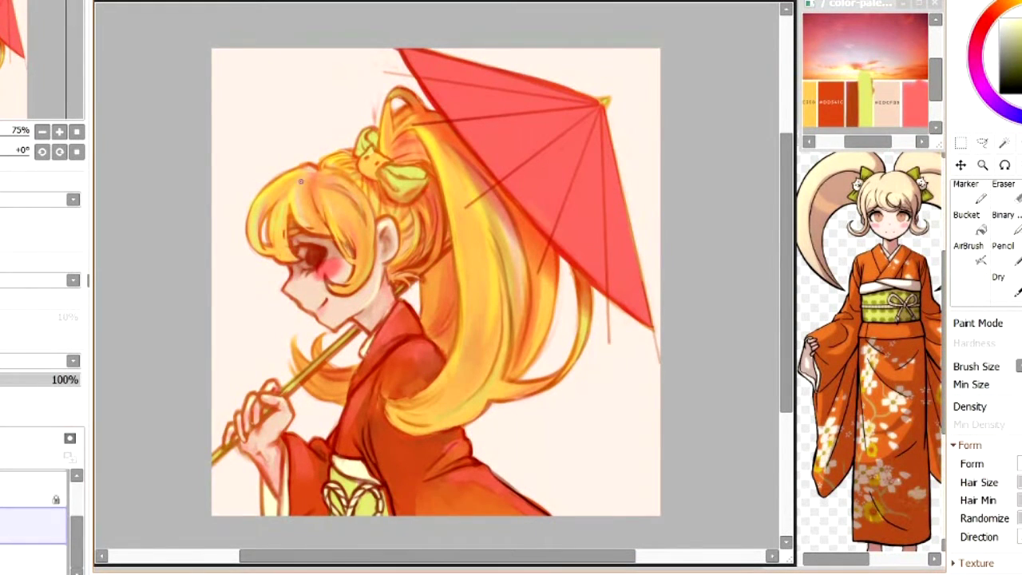
click(926, 110)
mouse_move(602, 91)
mouse_down()
mouse_move(495, 96)
mouse_move(522, 160)
mouse_move(575, 126)
mouse_up()
key(h)
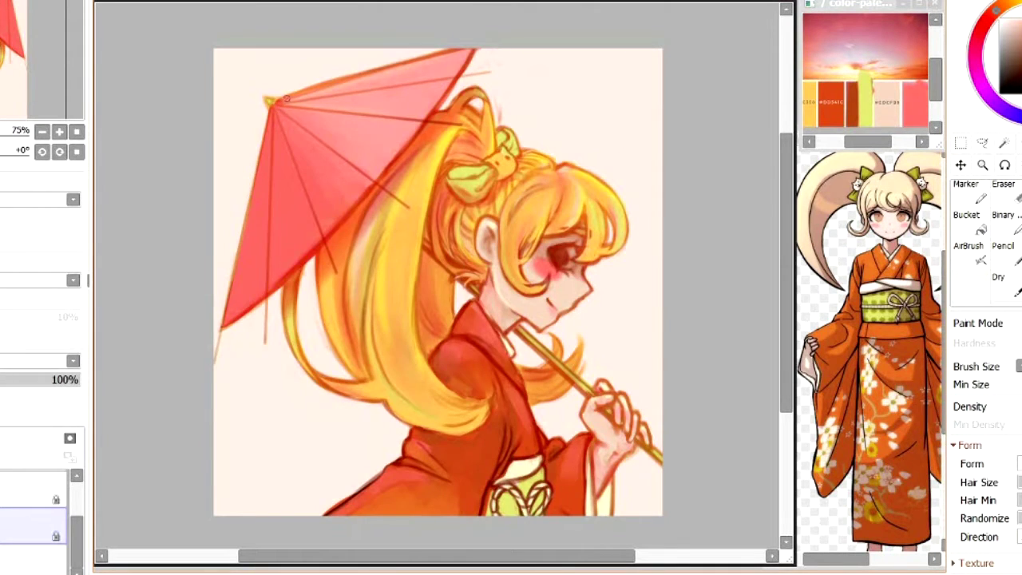
key(h)
- Blend red shading into the parasol's lower panels and recolour its ribs in a lighter orange-pink
right_click(610, 309)
drag(620, 191, 637, 281)
drag(605, 153, 609, 295)
drag(586, 147, 545, 270)
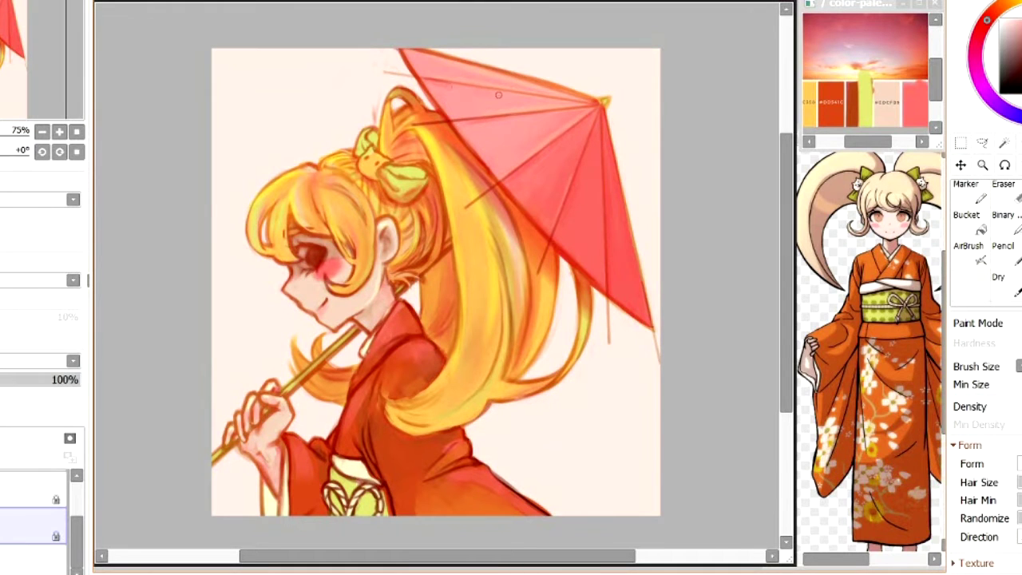
key(n)
key(h)
key(h)
right_click(503, 177)
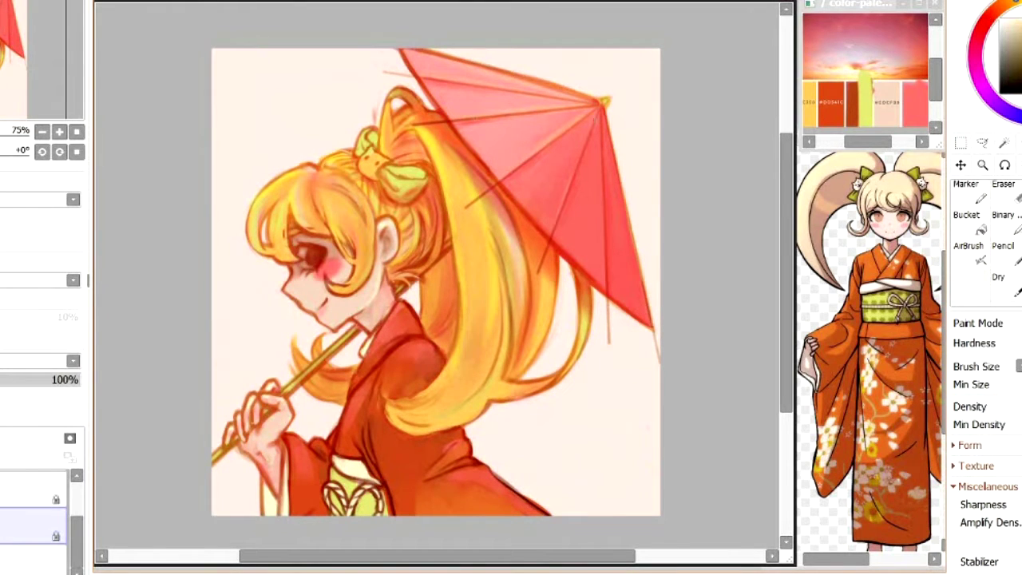
alt+click(515, 159)
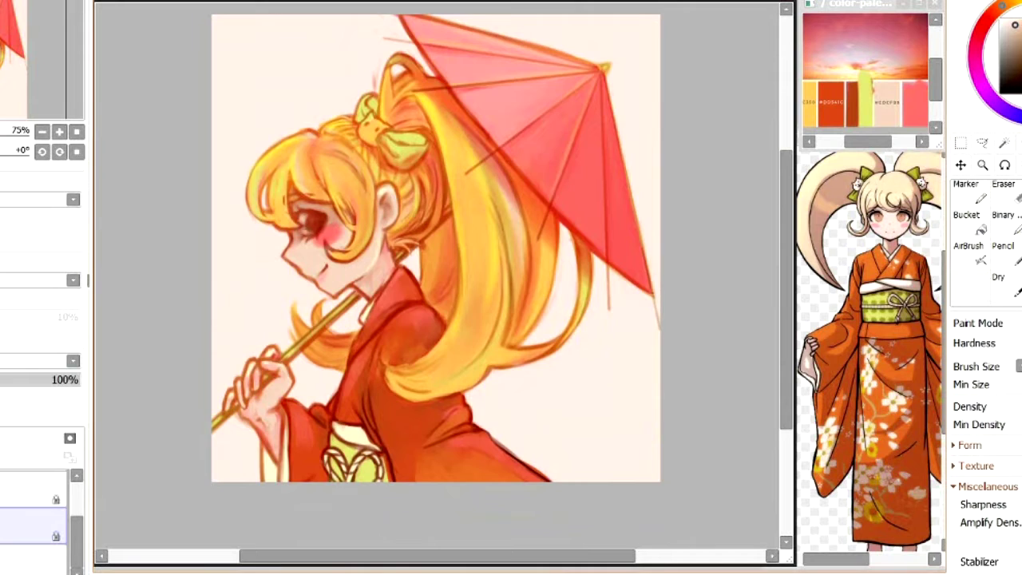
- Shade the obi's pale upper band, the inner sleeve lining and the under-collar with soft pink
click(70, 437)
key(v)
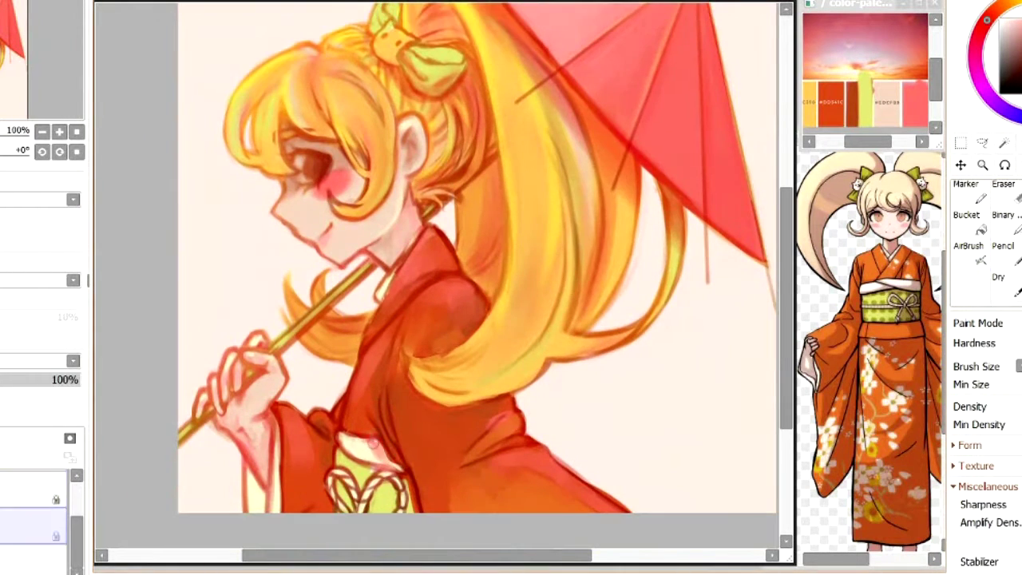
drag(373, 444, 398, 467)
right_click(330, 386)
drag(343, 440, 377, 448)
mouse_move(254, 476)
mouse_down()
mouse_move(260, 519)
mouse_move(274, 502)
mouse_move(251, 501)
mouse_up()
drag(385, 282, 378, 300)
drag(359, 448, 390, 463)
drag(257, 488, 259, 513)
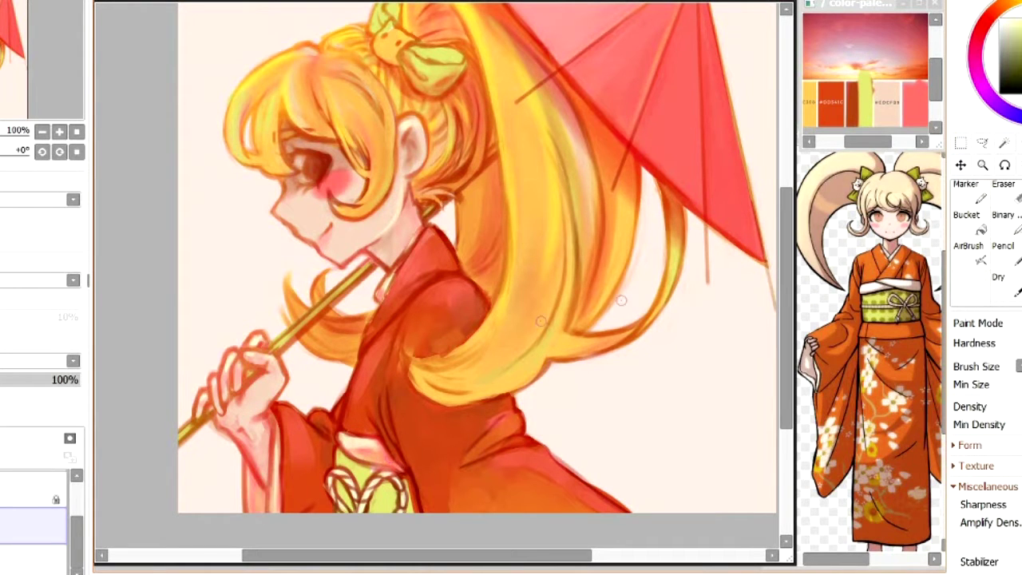
drag(365, 450, 385, 463)
drag(262, 491, 259, 523)
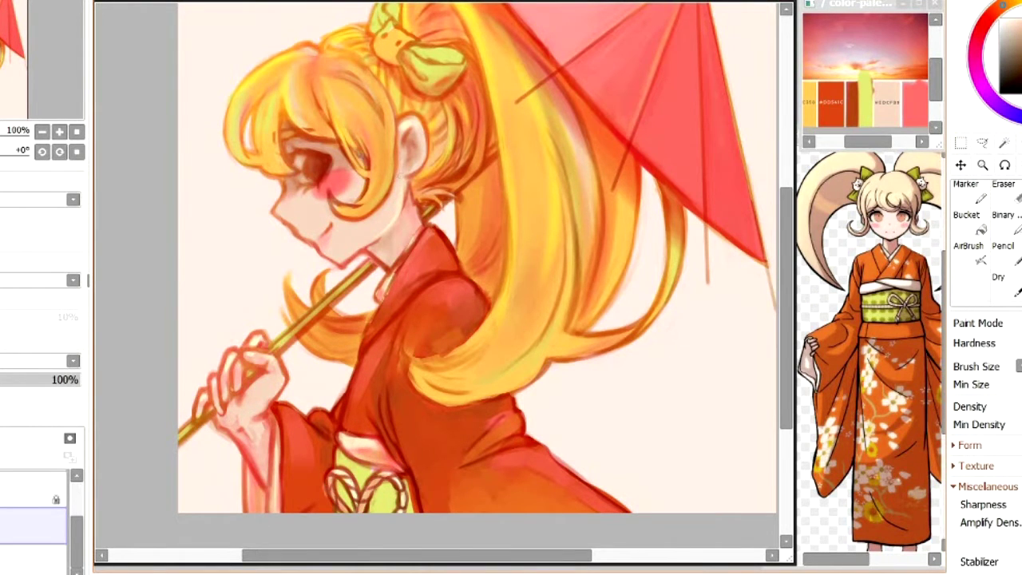
- Paint the bow's animal-face knot cream and deepen the green shading on the bow loops
scroll(401, 174, up, 3)
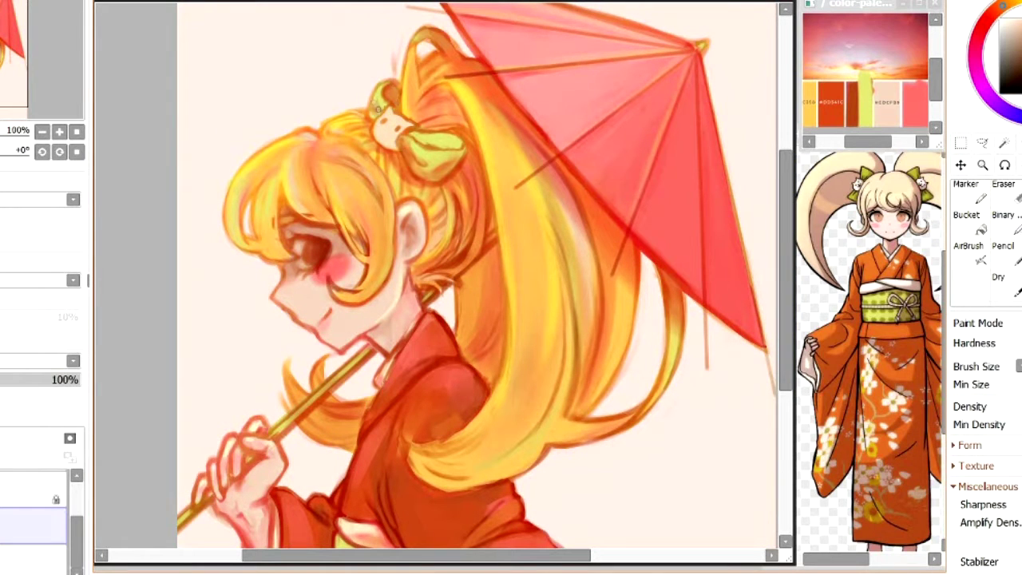
mouse_move(418, 160)
mouse_down()
mouse_move(377, 89)
mouse_move(452, 148)
mouse_move(415, 70)
mouse_move(433, 140)
mouse_move(456, 143)
mouse_move(425, 112)
mouse_move(377, 137)
mouse_up()
drag(790, 237, 788, 258)
- Paint fine yellow and orange strands along the ponytail and the lower front hair on the top layer
click(33, 488)
click(16, 515)
drag(77, 542, 77, 510)
drag(788, 259, 788, 266)
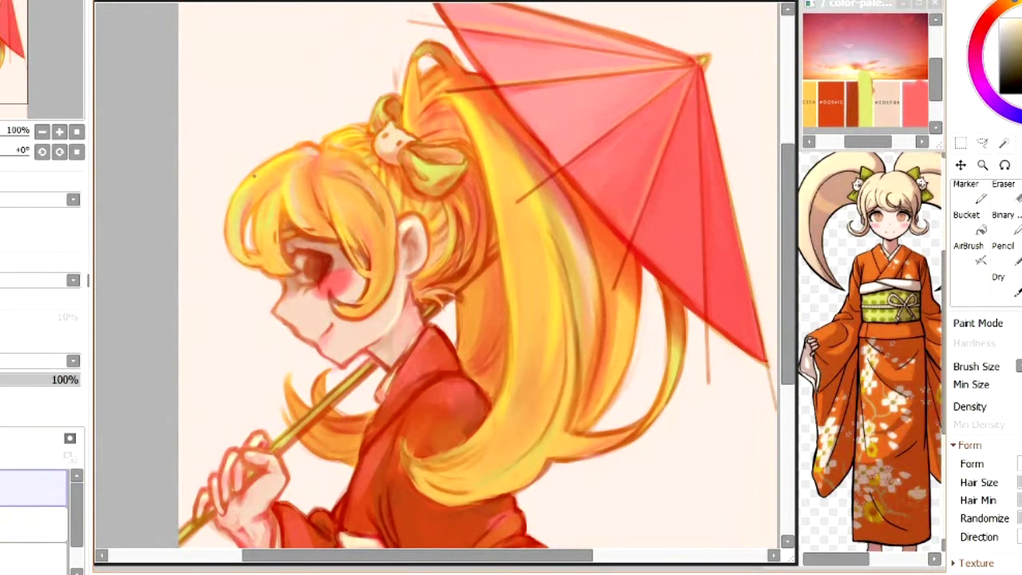
key(n)
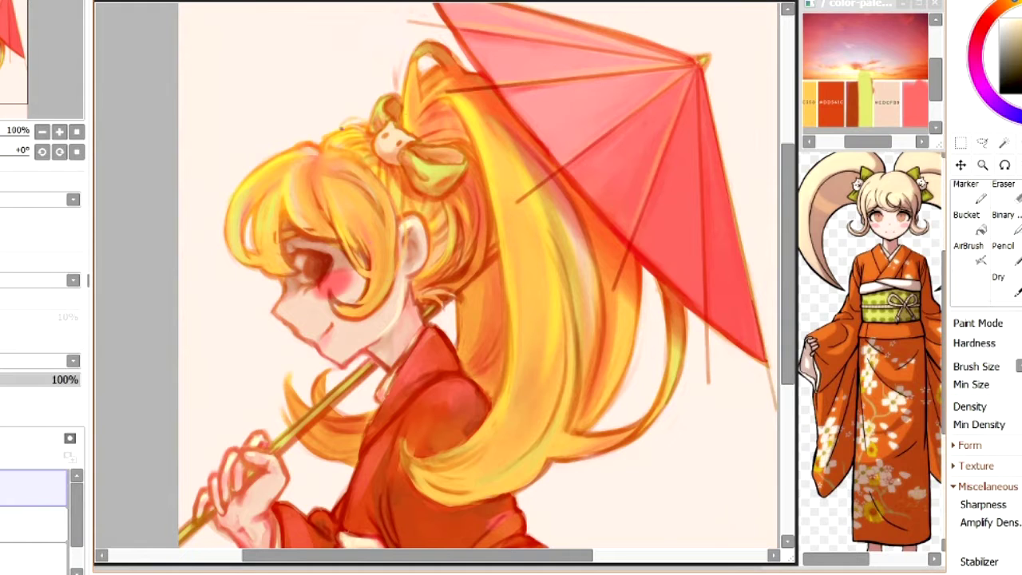
drag(584, 432, 663, 368)
drag(643, 296, 633, 364)
drag(357, 467, 297, 436)
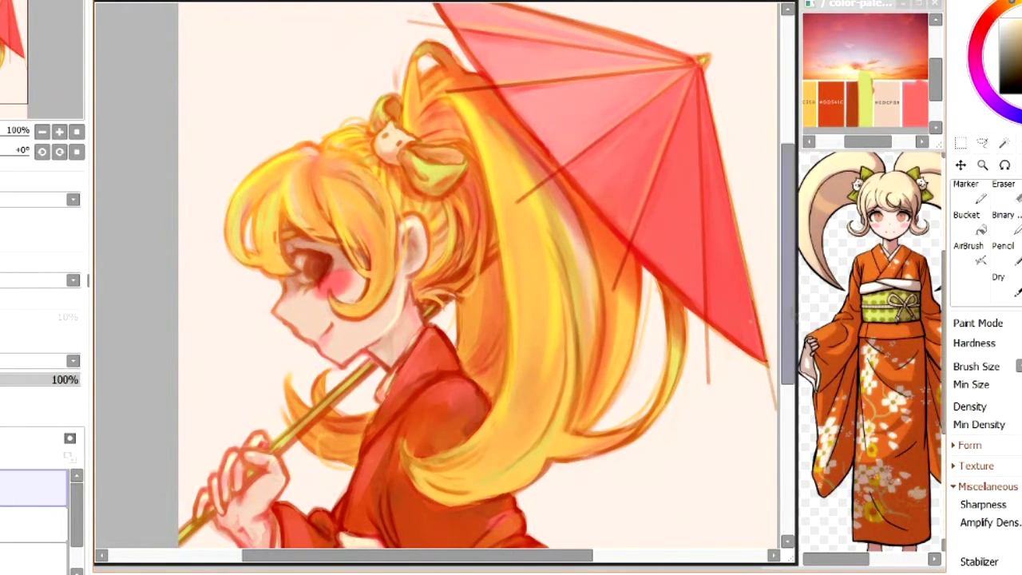
- Paint over the outlines of the parasol handle between the hand and the collar in yellow
scroll(437, 276, down, 1)
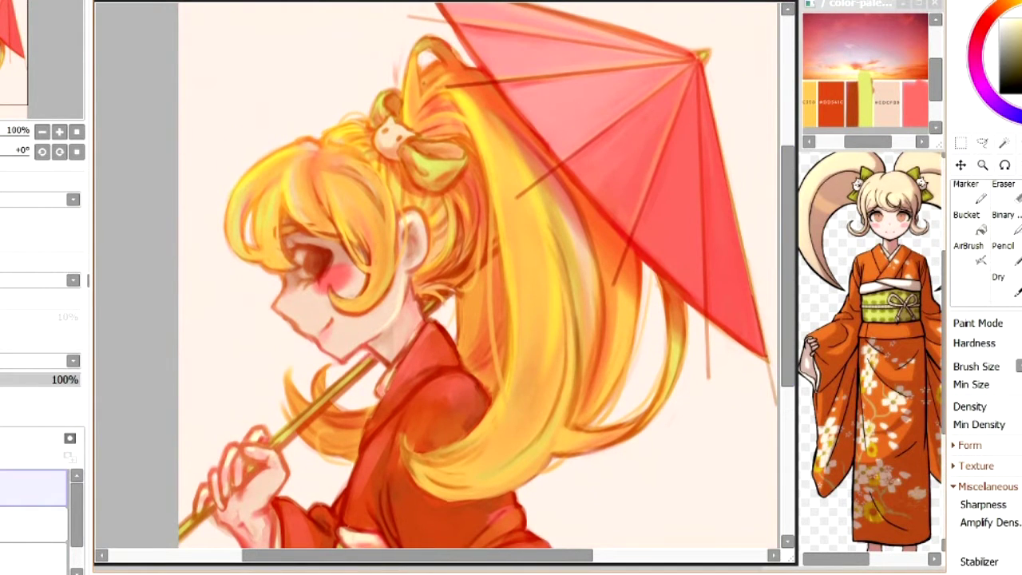
scroll(438, 275, down, 1)
drag(281, 389, 372, 309)
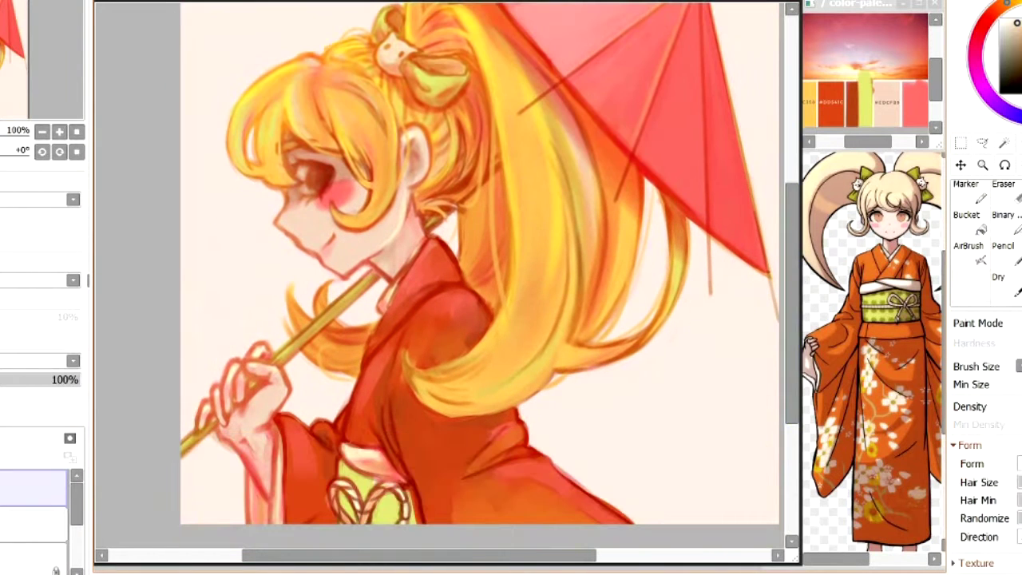
- Paint cream blossoms with separate petals on the kimono skirt's lower back
drag(499, 493, 514, 509)
drag(527, 490, 523, 508)
drag(545, 503, 512, 516)
drag(528, 514, 538, 521)
drag(574, 505, 579, 511)
key(h)
- Paint small loose cream petals on the kimono's side, beside the obi and on the collar
drag(467, 432, 456, 442)
drag(447, 463, 455, 464)
key(h)
key(e)
key(e)
drag(367, 411, 367, 421)
drag(358, 423, 363, 435)
key(h)
key(h)
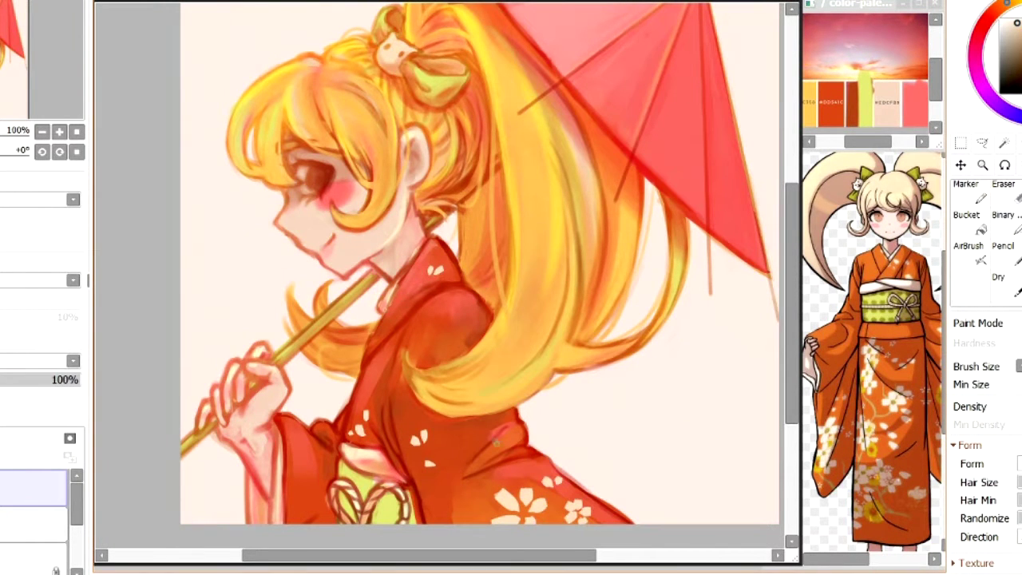
- Tint the kimono's blossoms and petals soft pink and lower the layer opacity to 54%
key(/)
key(b)
right_click(487, 488)
mouse_move(497, 492)
mouse_down()
mouse_move(511, 506)
mouse_move(505, 519)
mouse_move(543, 508)
mouse_up()
key(ctrl+shift+n)
key(v)
click(2, 380)
drag(568, 506, 586, 519)
mouse_move(417, 441)
mouse_down()
mouse_move(430, 463)
mouse_move(427, 444)
mouse_up()
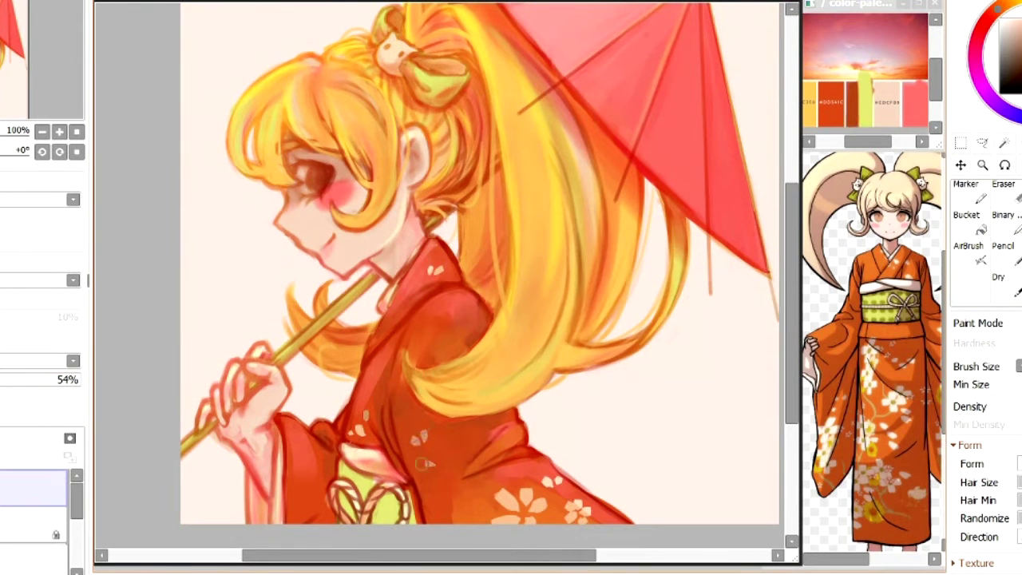
key(h)
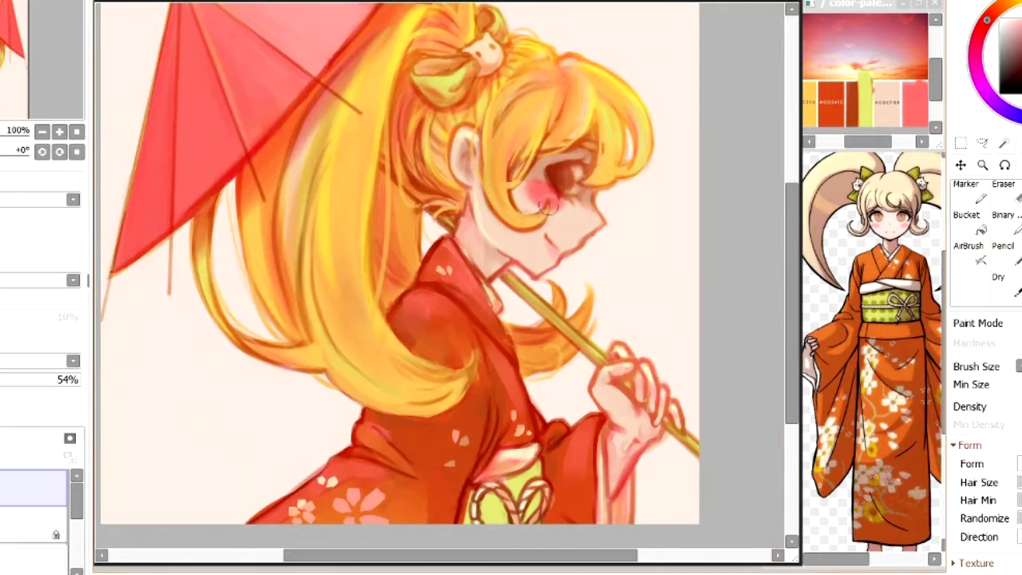
key(h)
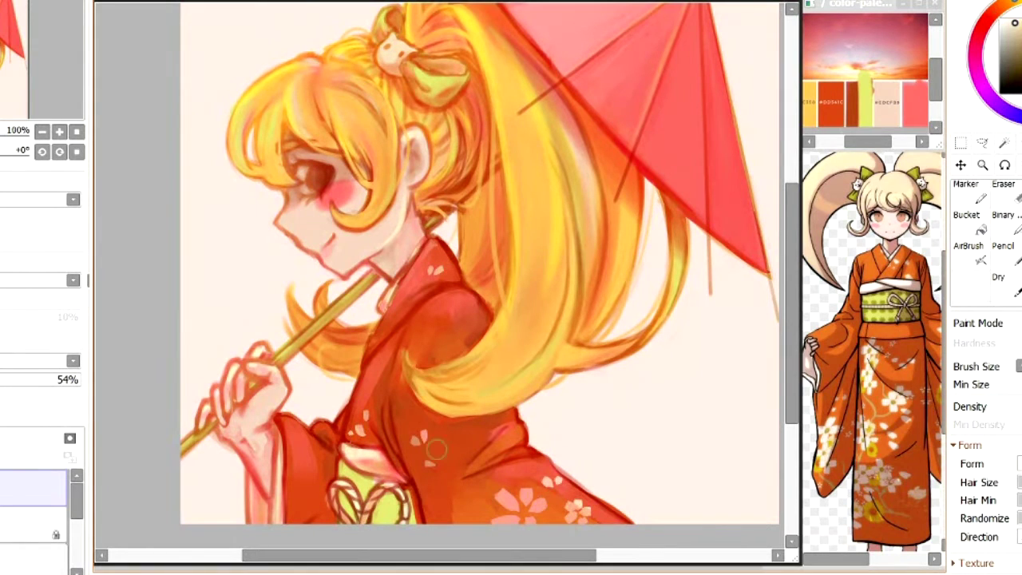
- Draw thin curling yellow-green vines among the kimono petals on the lower layer, using the hair bow's green
key(h)
key(h)
right_click(453, 87)
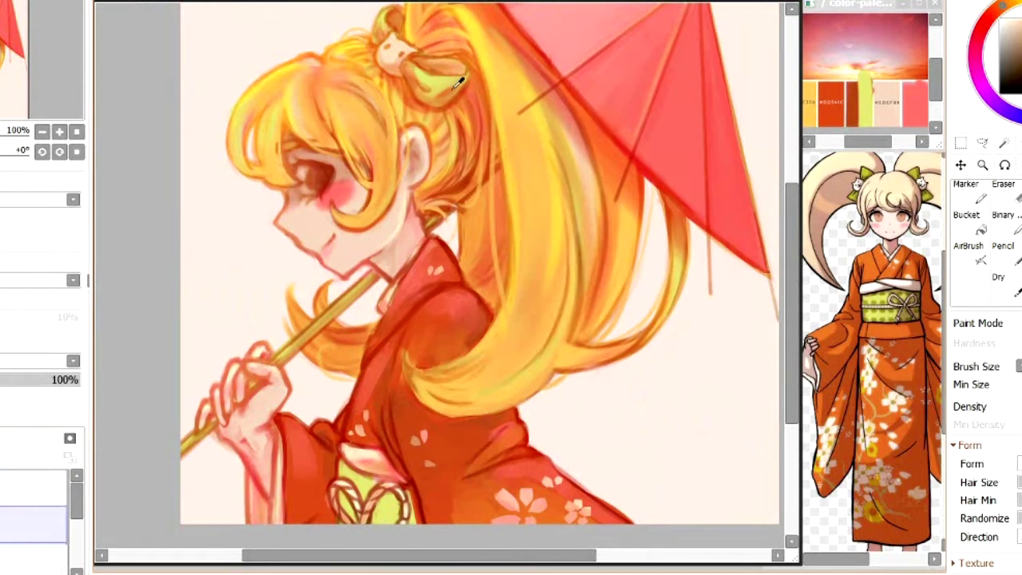
drag(483, 507, 491, 511)
key(ctrl+u)
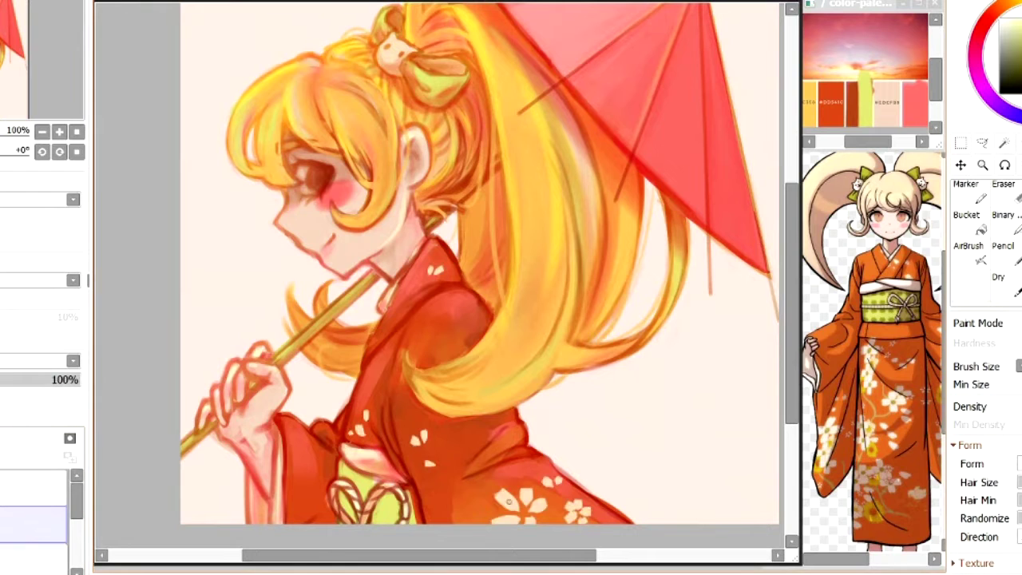
key(n)
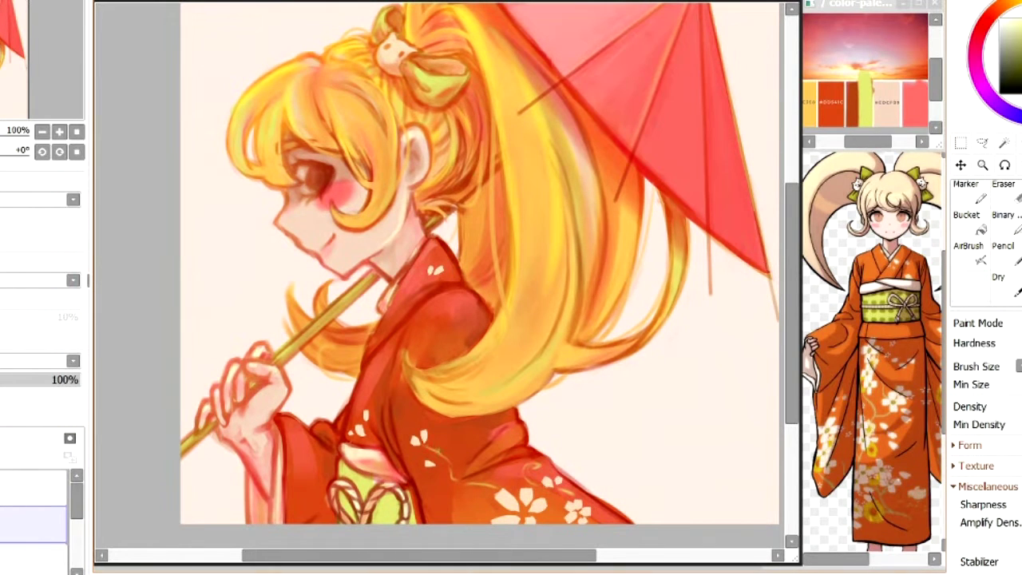
key(b)
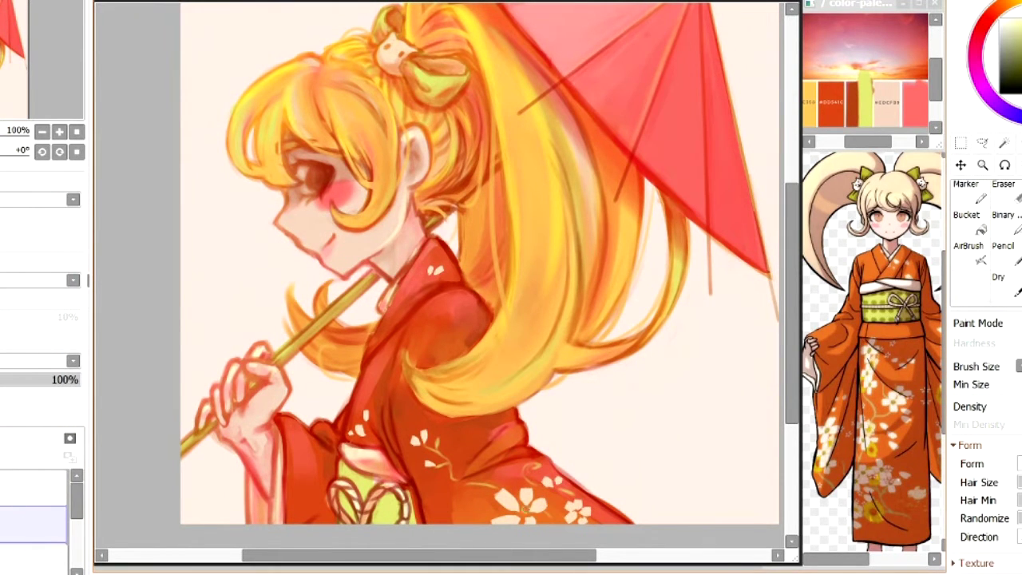
- Add yellow centres to the blossoms and extend fine stems to the petals on the collar and chest
key(e)
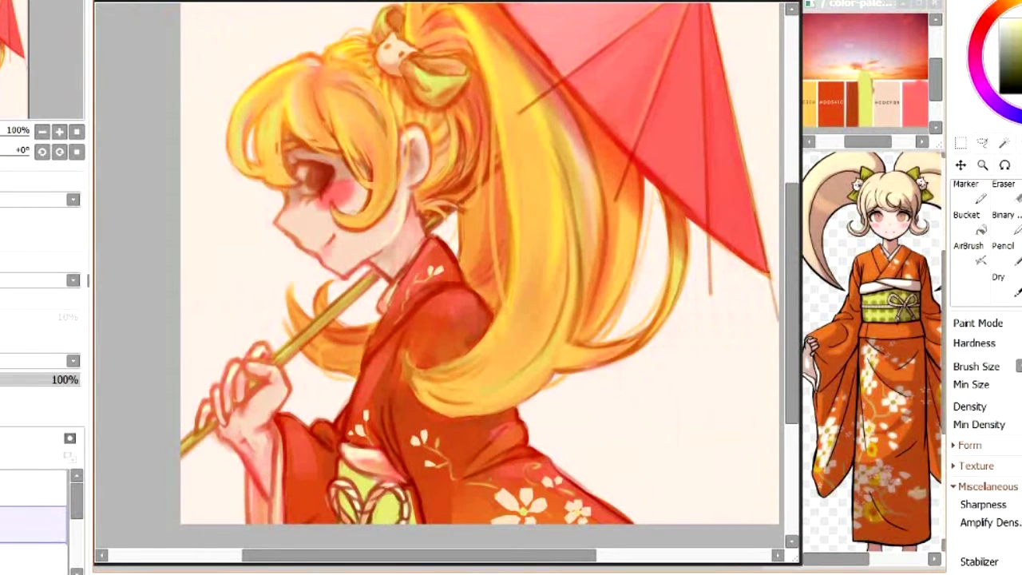
key(e)
key(h)
key(h)
click(32, 488)
key(h)
key(h)
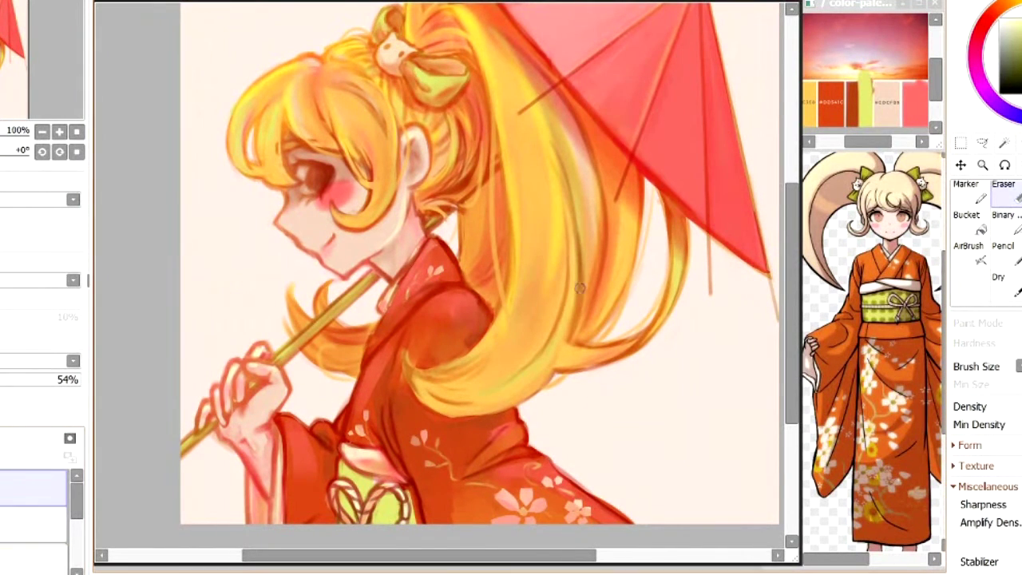
- Paint a darker checked pattern on the green obi around the knot at 27% layer opacity
key(b)
right_click(419, 386)
click(2, 438)
click(2, 381)
mouse_move(363, 478)
mouse_down()
mouse_move(412, 513)
mouse_move(346, 511)
mouse_move(367, 489)
mouse_up()
key(e)
key(h)
key(h)
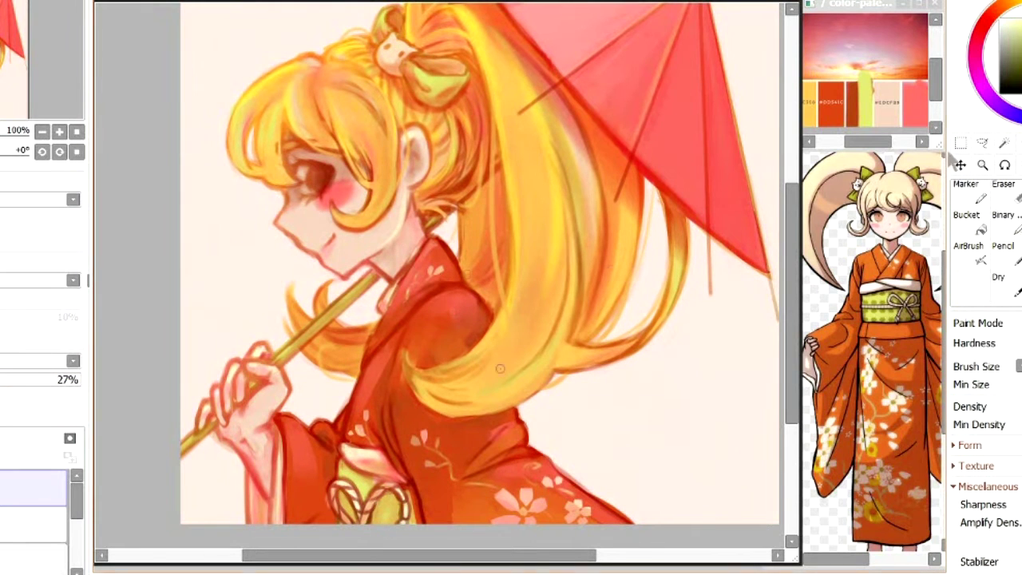
right_click(500, 369)
ctrl+shift+click(363, 481)
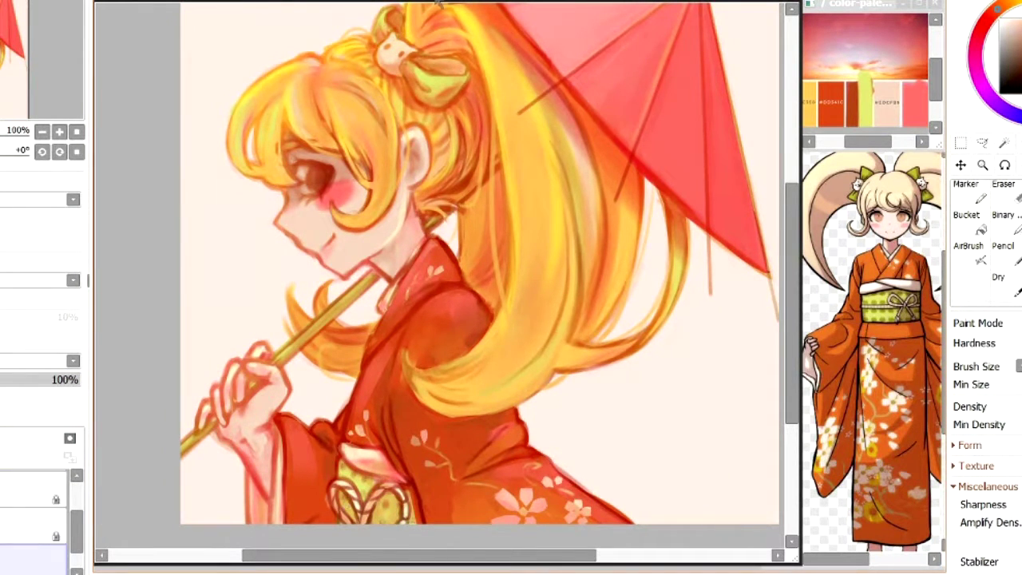
- Repaint the eye on the top layer with a reddish-brown iris, dark pupil and defined lash line
drag(802, 276, 804, 276)
drag(792, 302, 792, 293)
scroll(32, 511, up, 2)
click(32, 488)
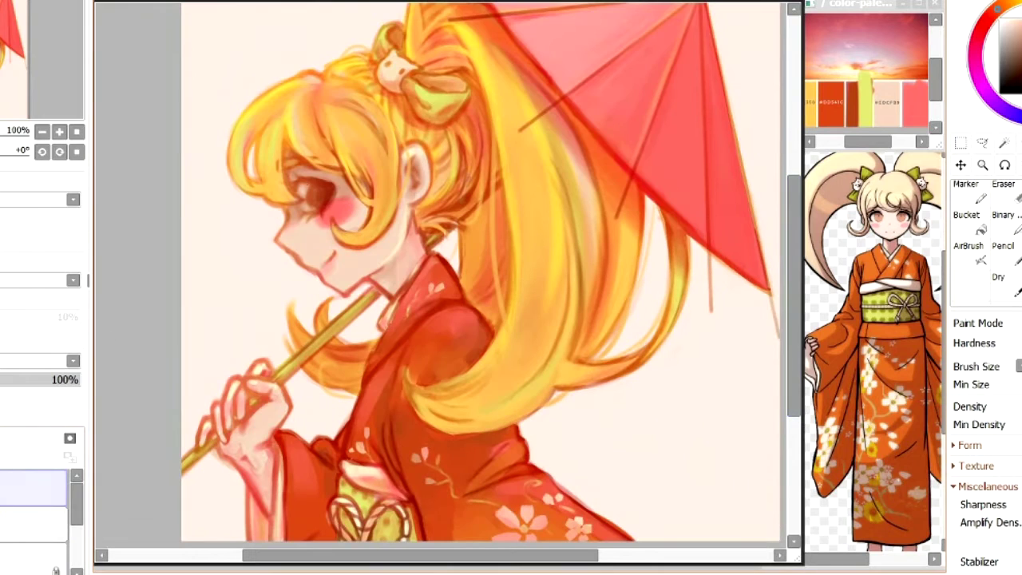
right_click(309, 180)
drag(293, 184, 326, 181)
key(h)
key(h)
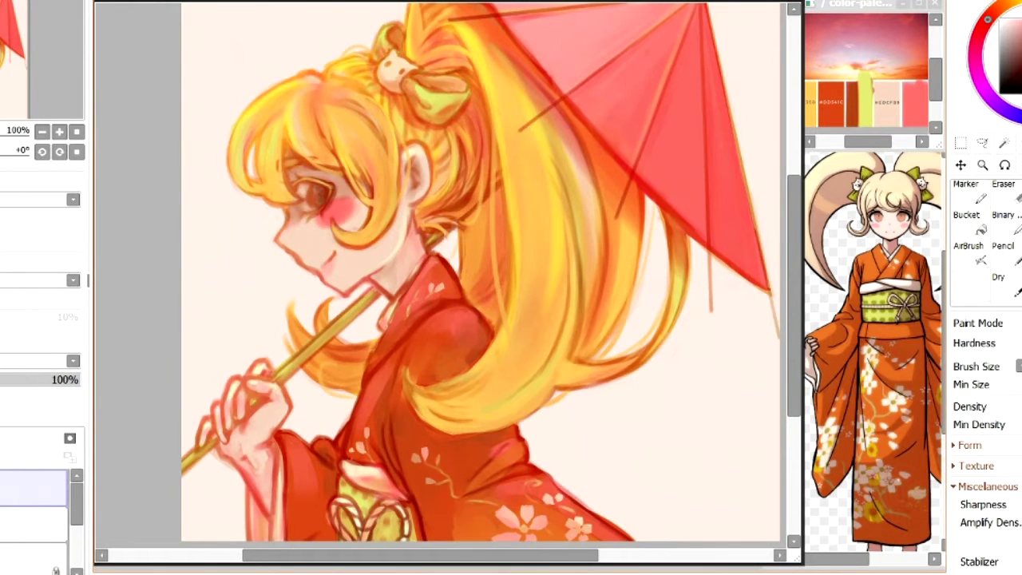
key(h)
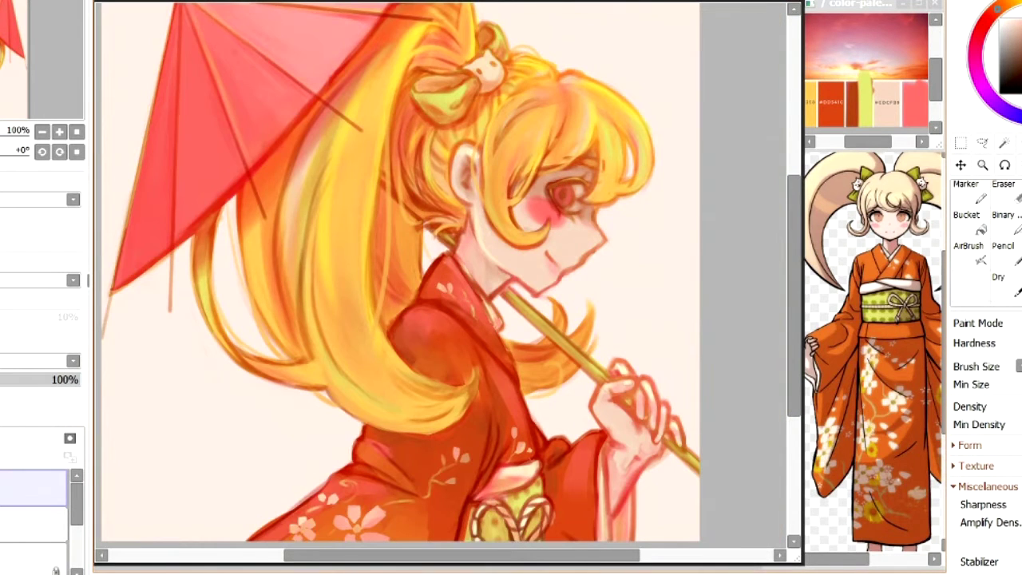
key(h)
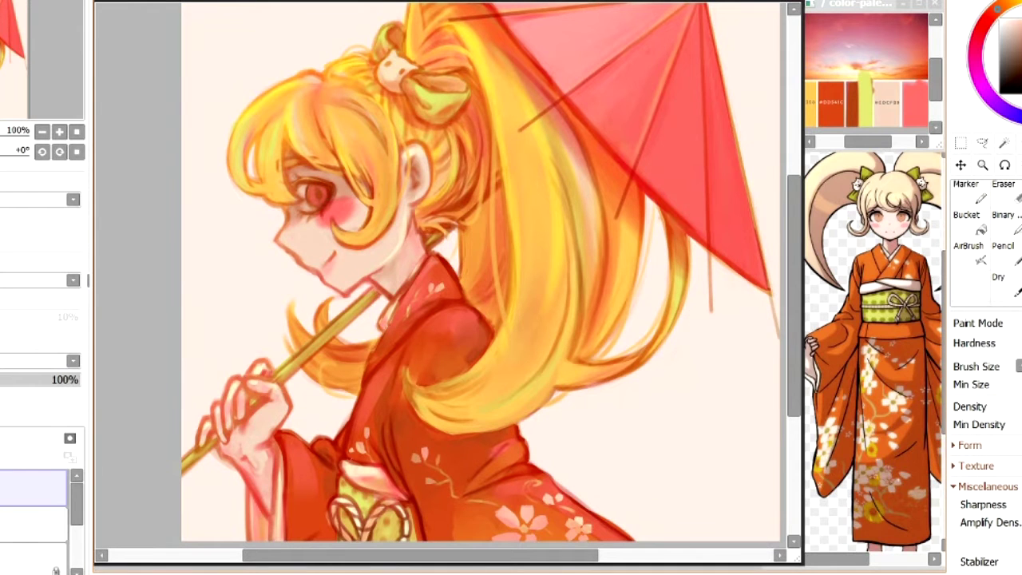
- Refine the parasol's ribs in orange and curve the front canopy edge inward between the uppermost ribs
scroll(479, 271, down, 2)
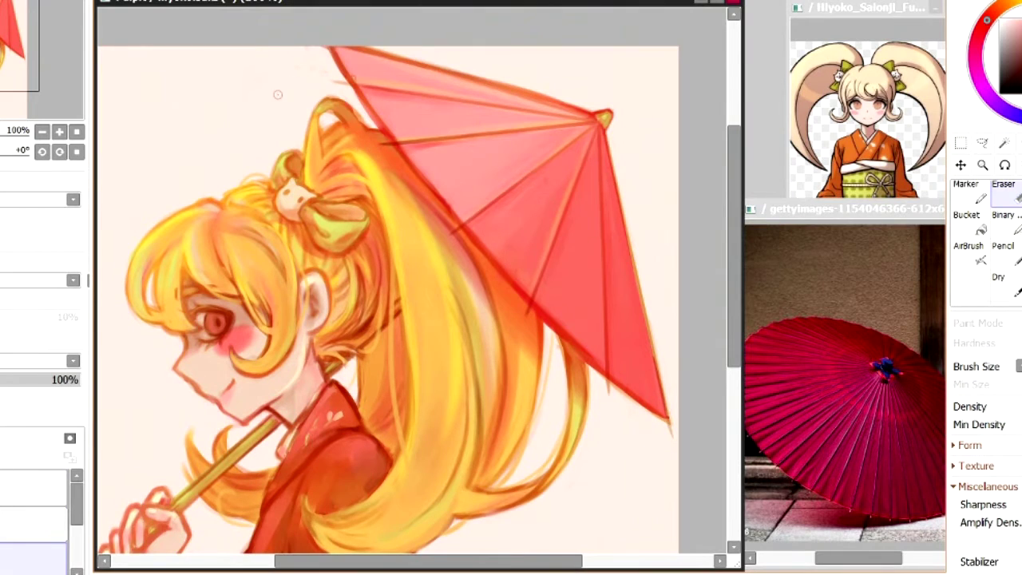
scroll(278, 95, down, 1)
click(32, 559)
click(32, 489)
click(32, 525)
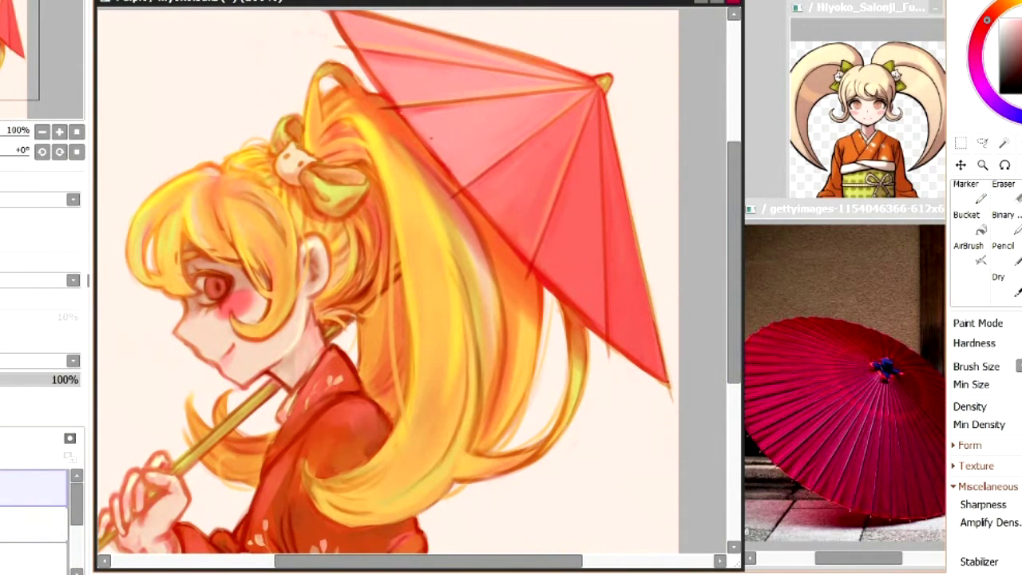
key(h)
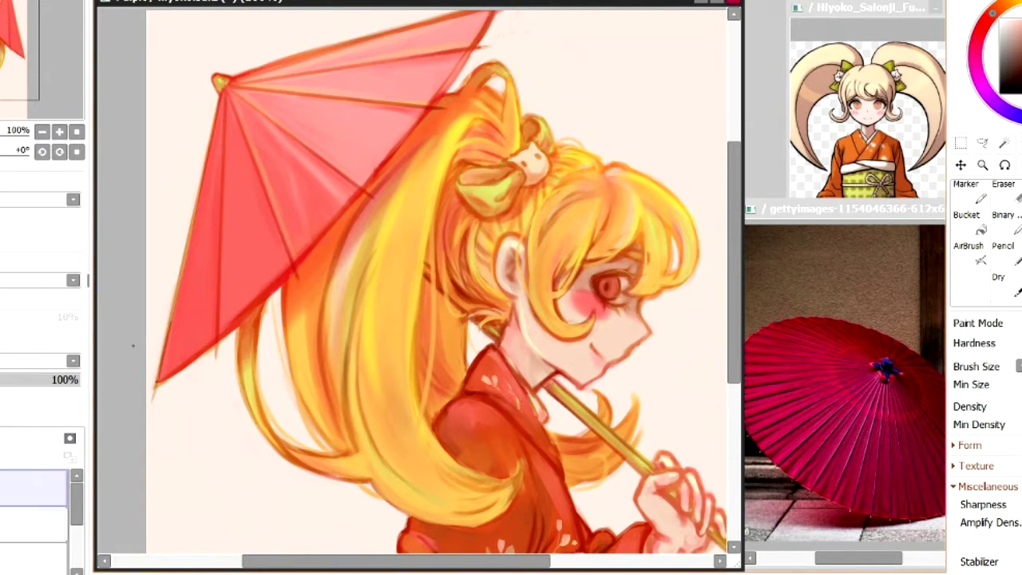
key(h)
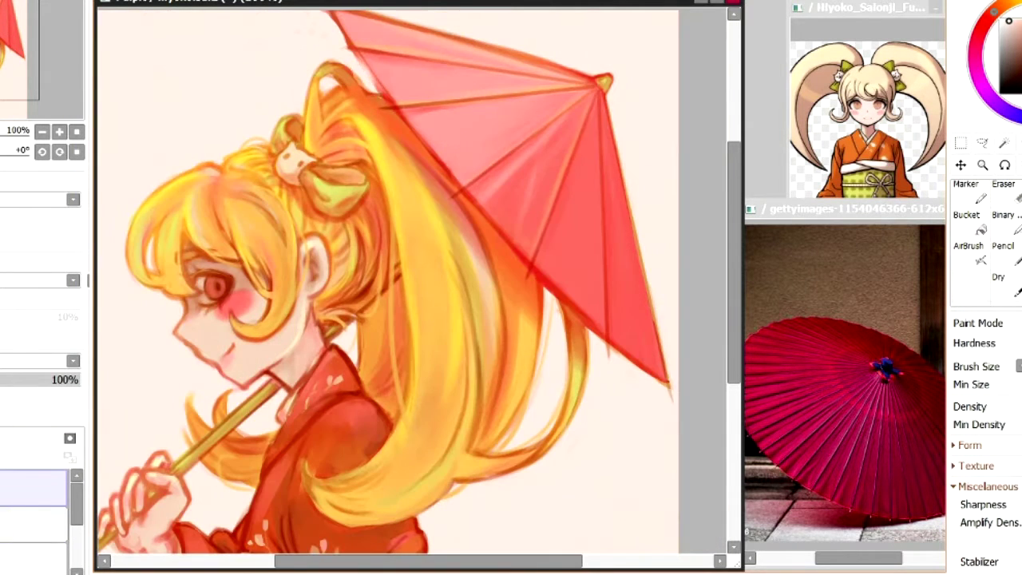
key(h)
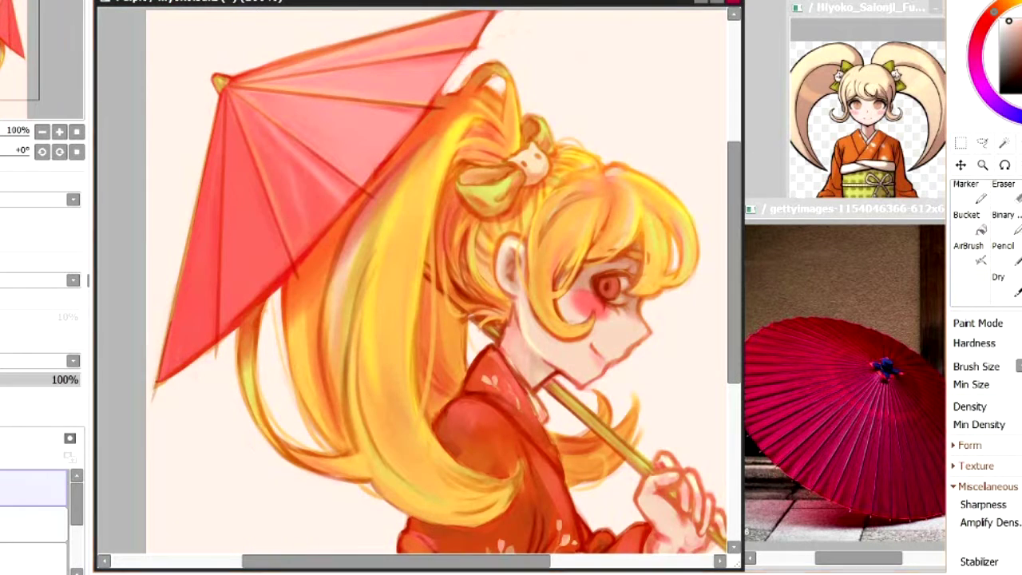
key(h)
key(h)
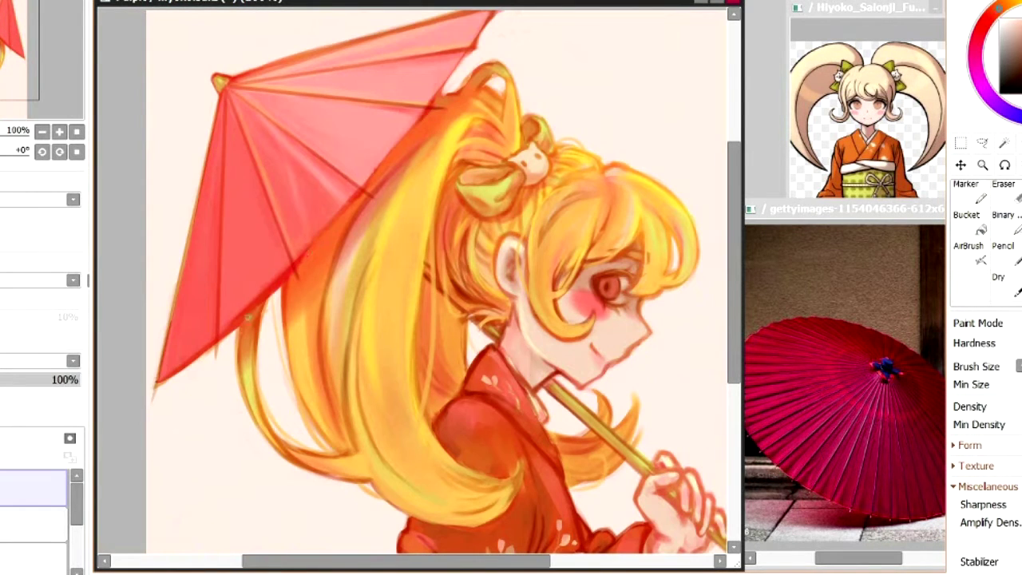
- Reshape the canopy's lower edge into inward curves between the rib ends with colours sampled from the painting
right_click(250, 314)
drag(223, 334, 288, 276)
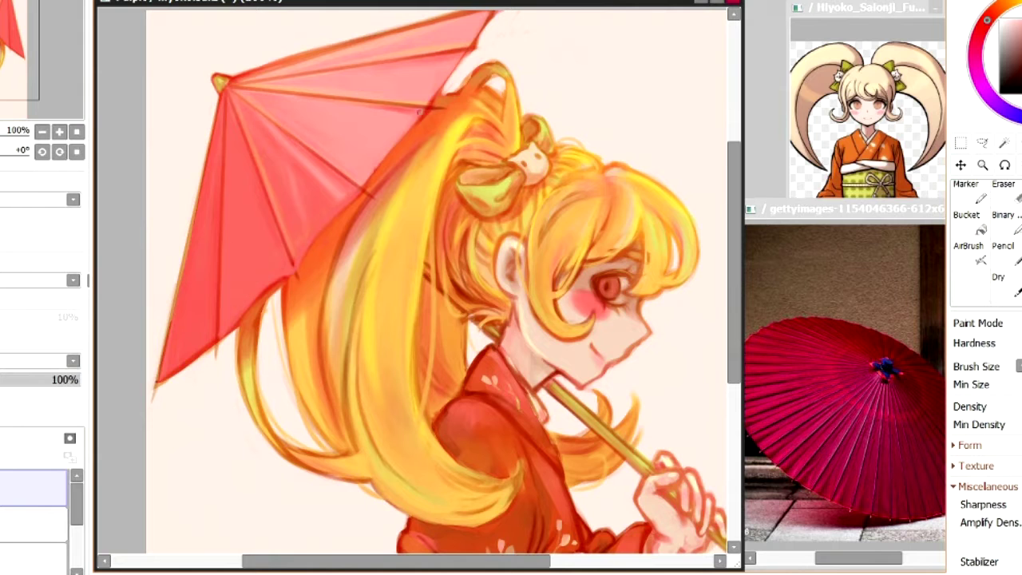
alt+click(407, 113)
key(h)
alt+click(568, 82)
key(h)
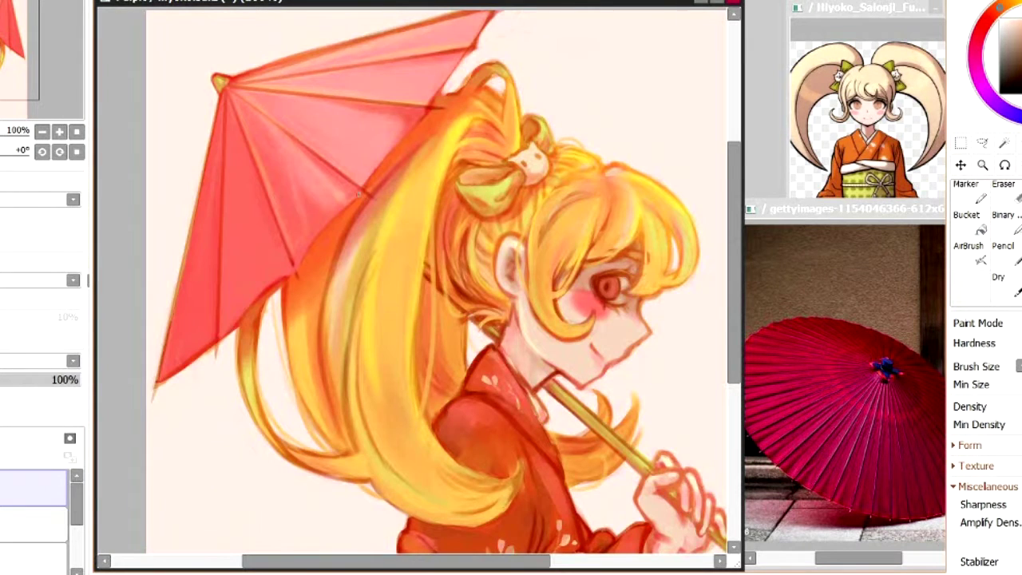
alt+click(217, 356)
drag(213, 353, 162, 383)
key(h)
key(ctrl+z)
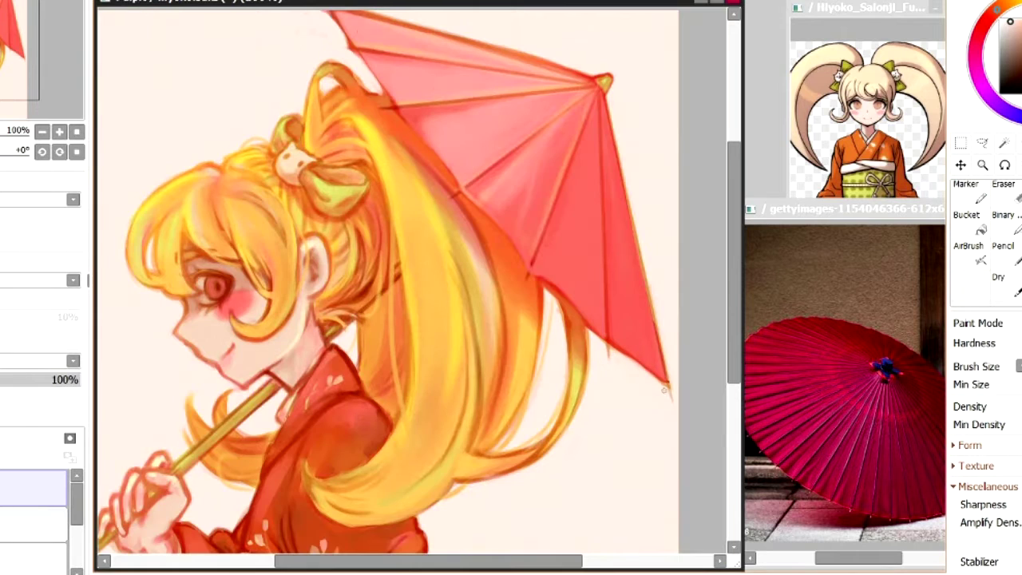
- Clean up the canopy's front corner and erase the rib end that overhangs the hair
scroll(511, 240, up, 1)
drag(329, 43, 345, 63)
alt+click(361, 71)
key(e)
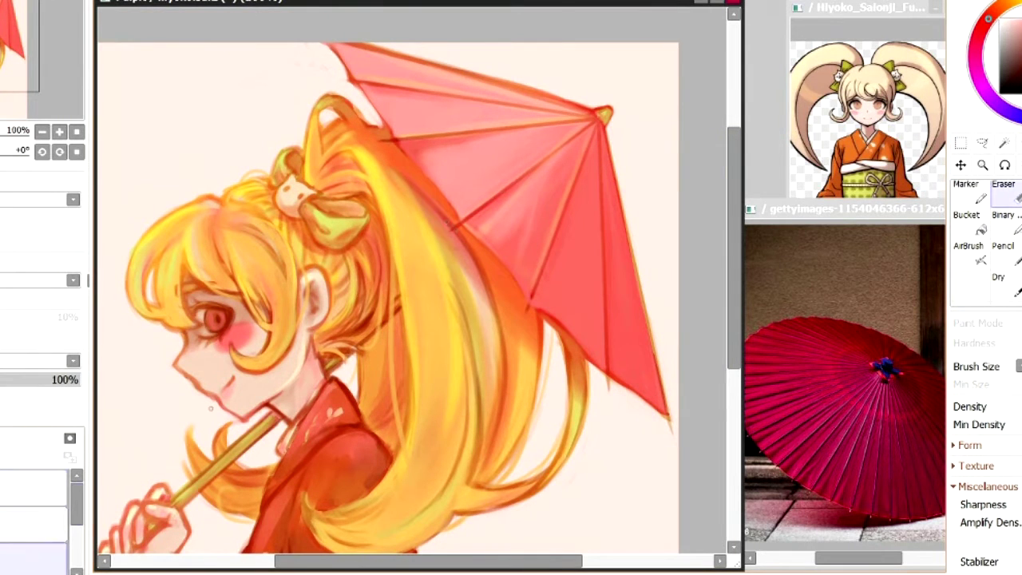
drag(395, 140, 380, 143)
- Shade the parasol's middle panels with deeper red along the ribs on the top layer
click(34, 488)
key(b)
drag(463, 215, 507, 174)
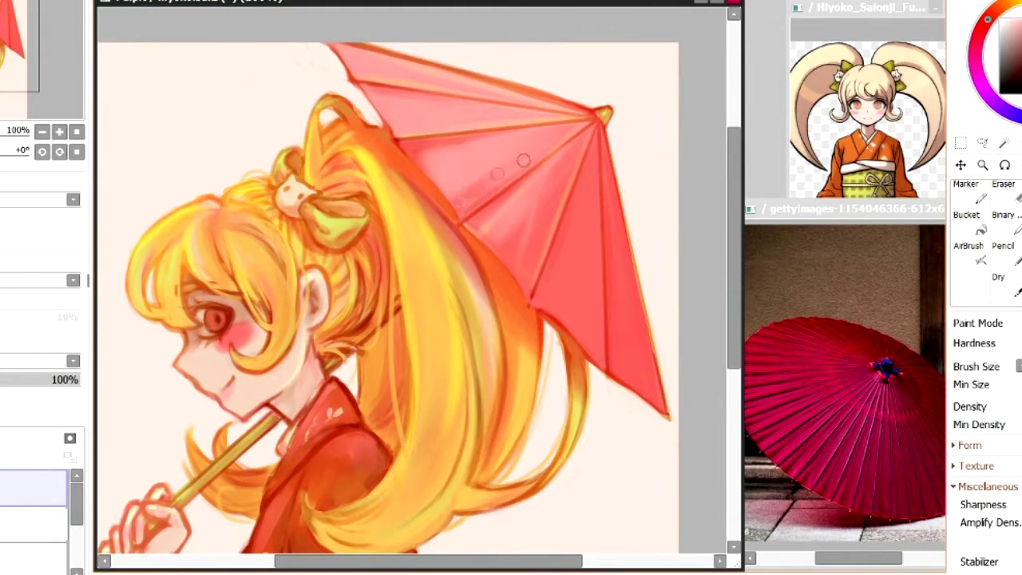
key(h)
alt+click(351, 170)
drag(324, 189, 374, 175)
key(h)
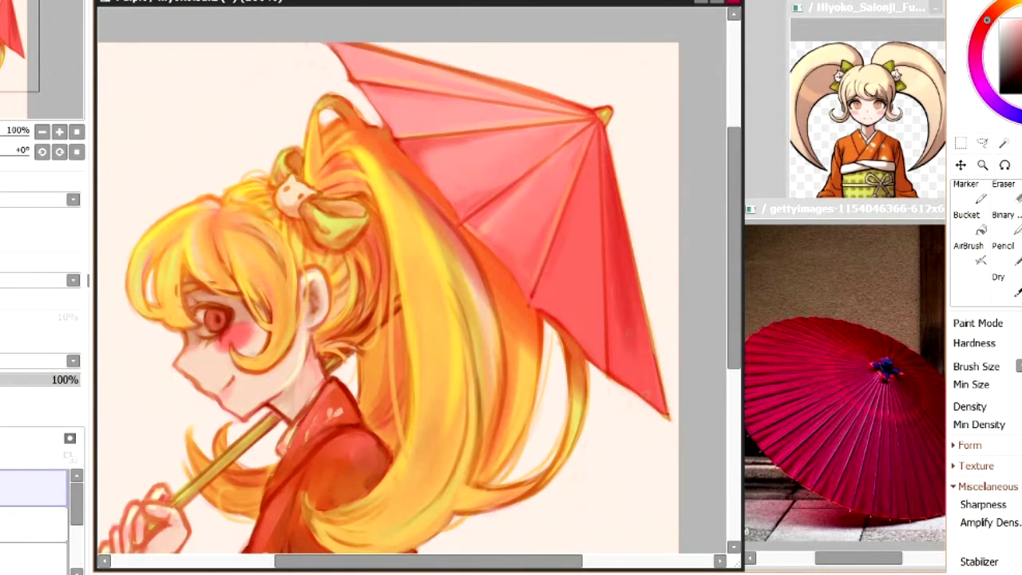
key(h)
key(h)
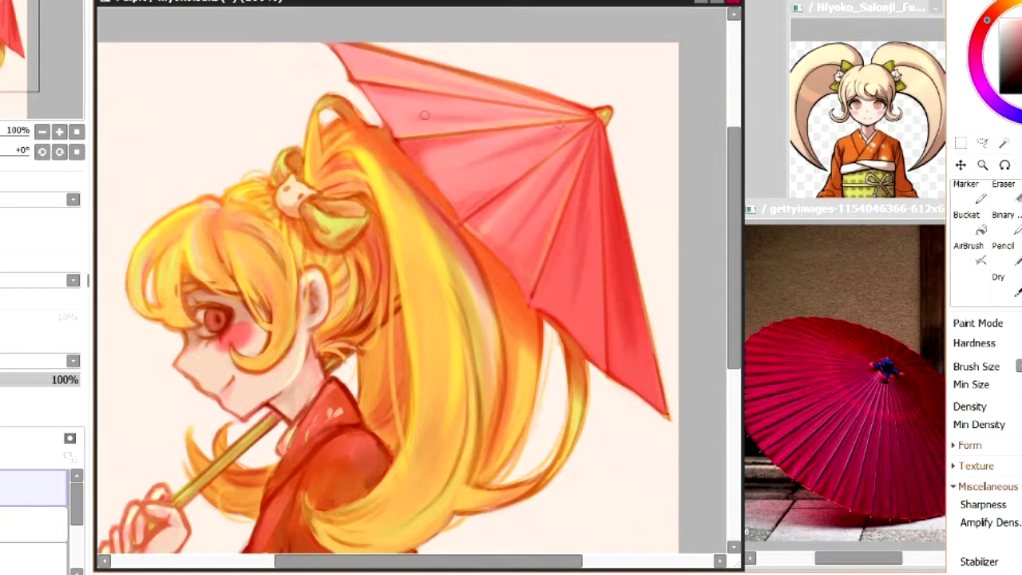
- Darken the parasol panels around the cap and blend the red shading down along the rear ribs
drag(540, 107, 585, 117)
drag(596, 160, 570, 317)
key(c)
key(v)
drag(591, 237, 578, 287)
key(h)
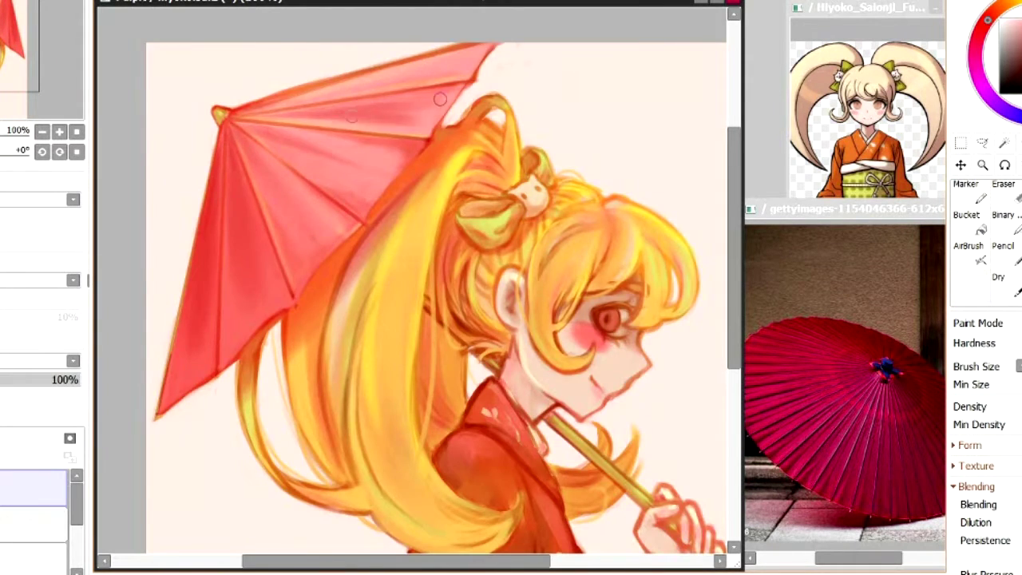
- Paint rosy red shading under the front ribs and across the parasol's middle panels
key(h)
key(b)
drag(444, 137, 555, 125)
drag(402, 146, 451, 152)
right_click(431, 147)
mouse_move(400, 146)
mouse_down()
mouse_move(525, 131)
mouse_move(475, 154)
mouse_up()
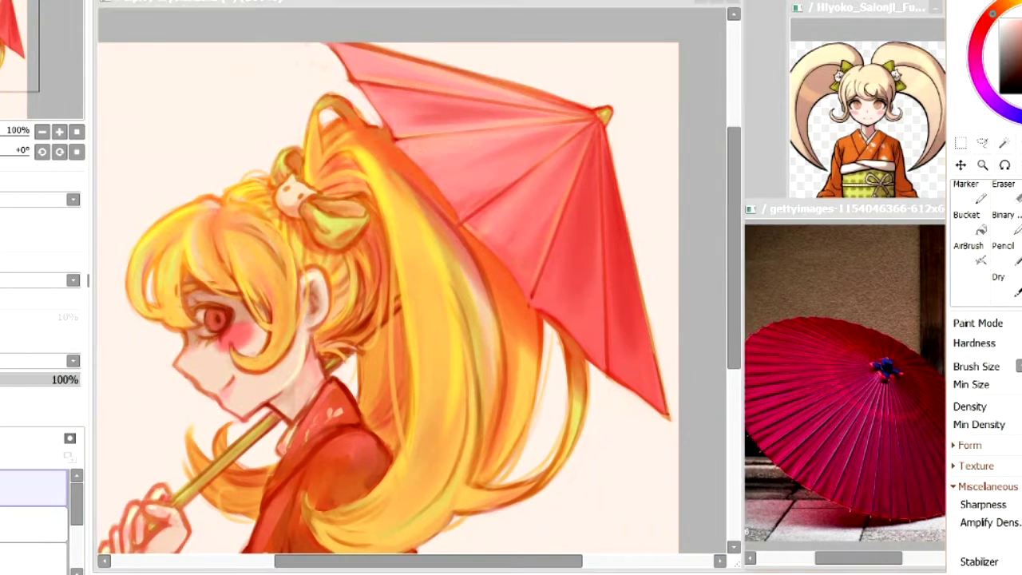
drag(473, 224, 538, 165)
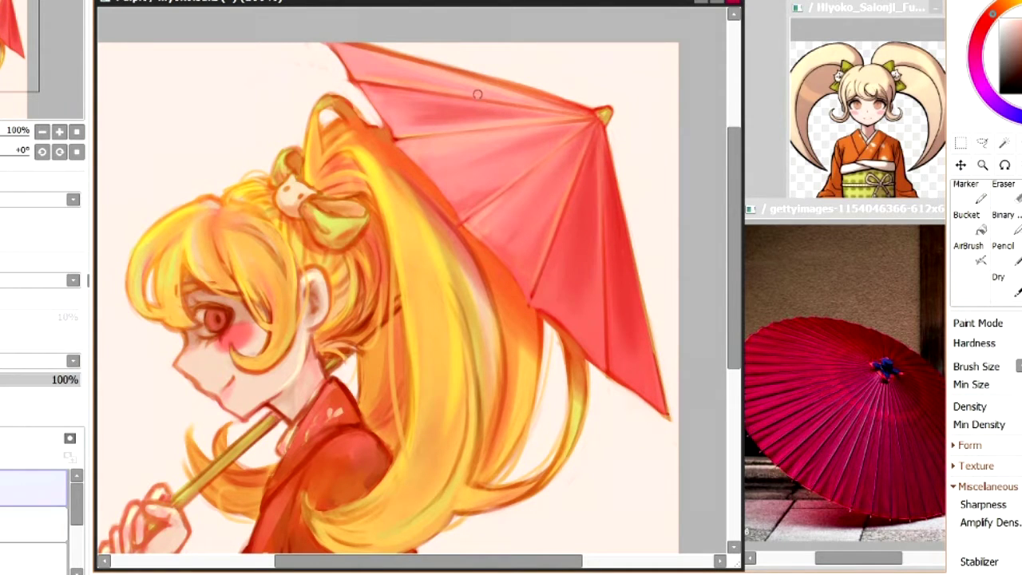
- Deepen the red shading beside the parasol's rear rib, below the cap
key(h)
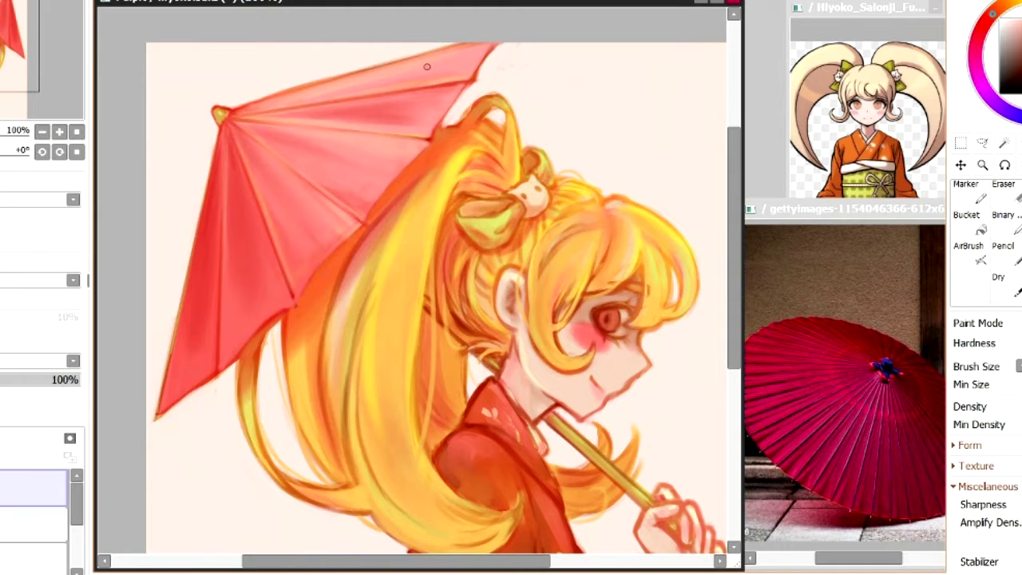
key(h)
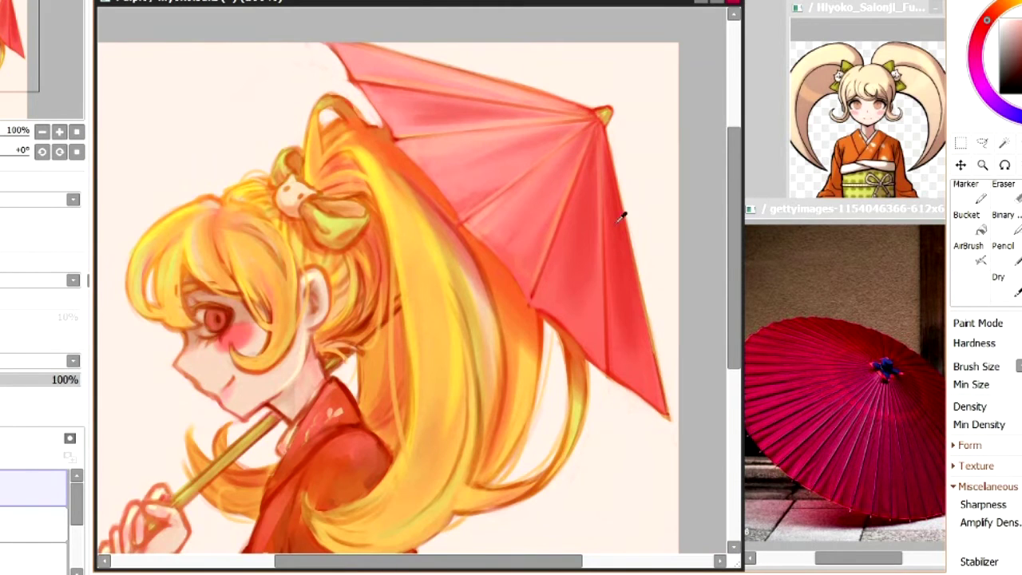
drag(595, 146, 609, 249)
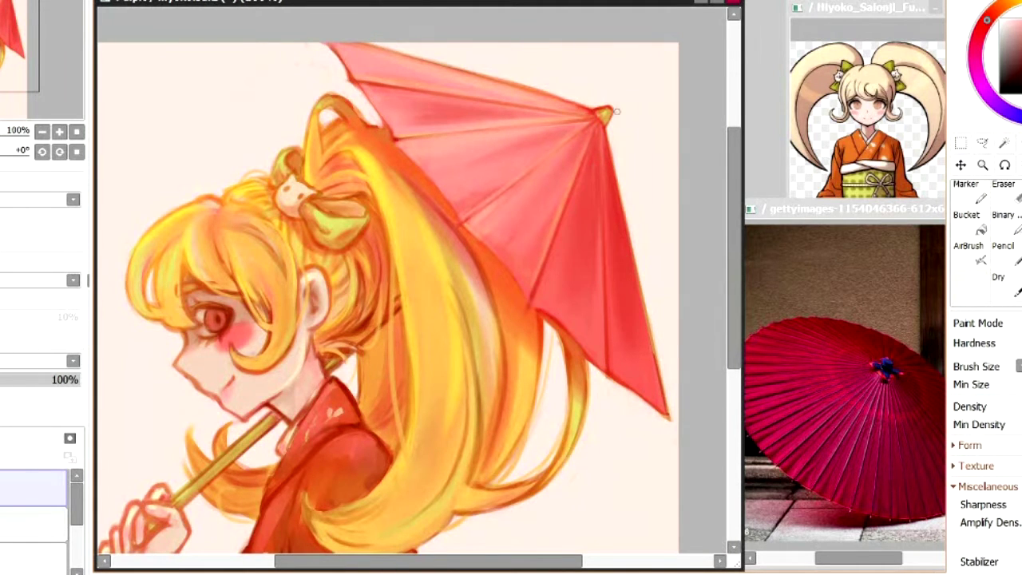
- Blend the red shading across the parasol's middle panels and soften the rib lines below the cap
key(h)
key(h)
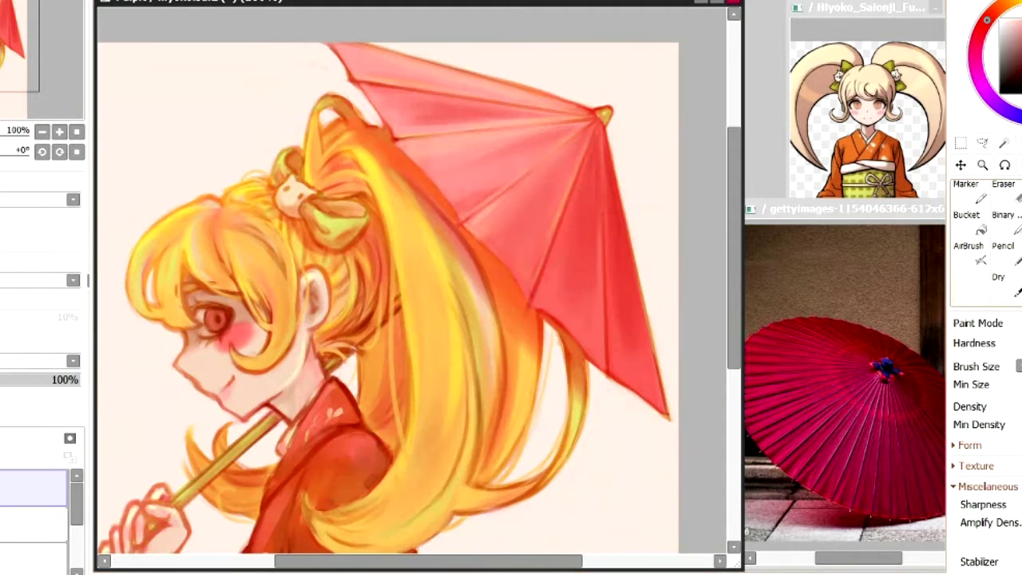
drag(599, 119, 499, 214)
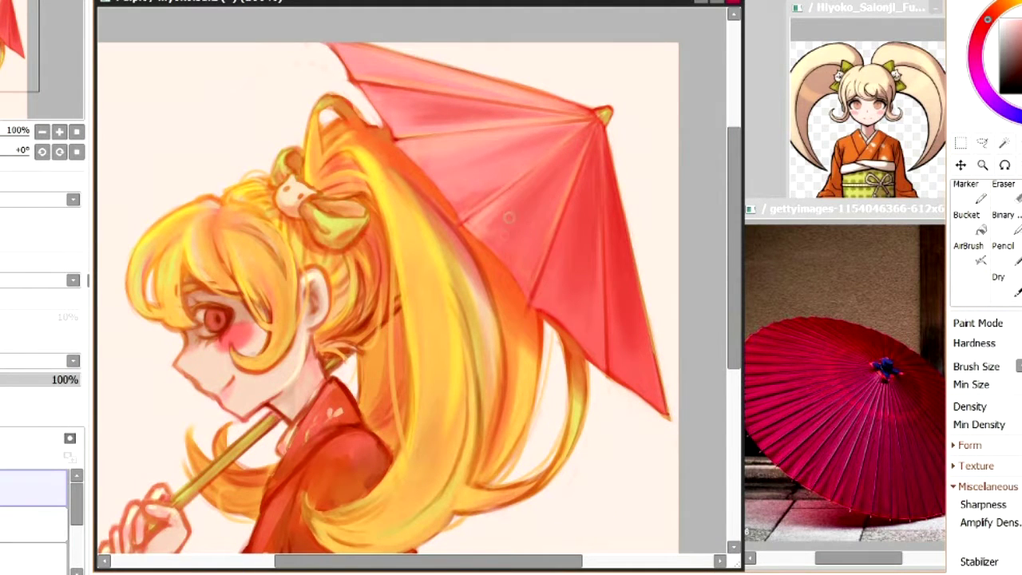
mouse_move(480, 181)
mouse_down()
mouse_move(502, 155)
mouse_move(498, 183)
mouse_move(542, 145)
mouse_move(491, 195)
mouse_up()
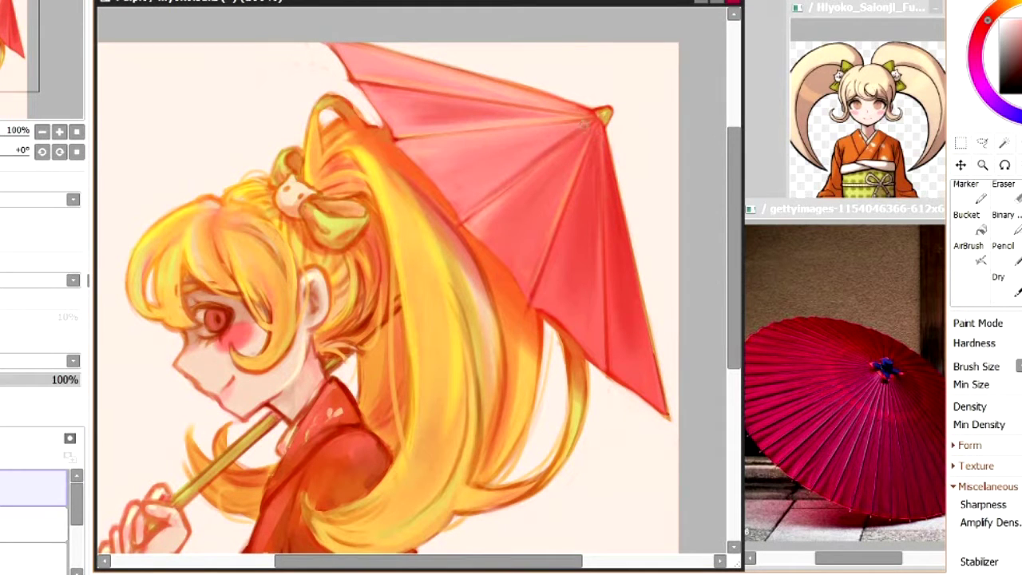
key(h)
key(h)
key(h)
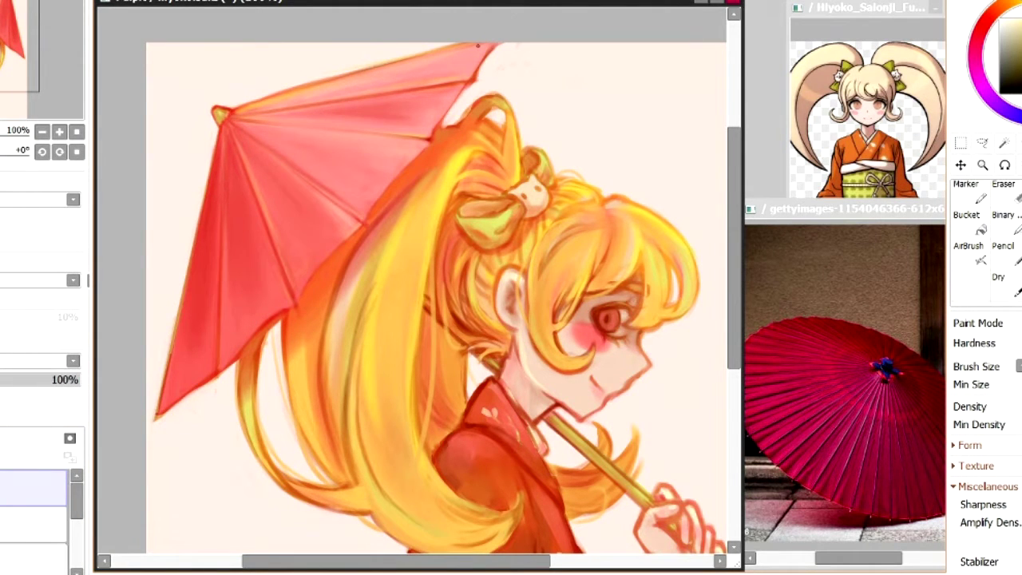
- Paint thin yellow highlights along the parasol's front ribs and rim on the top layer
key(h)
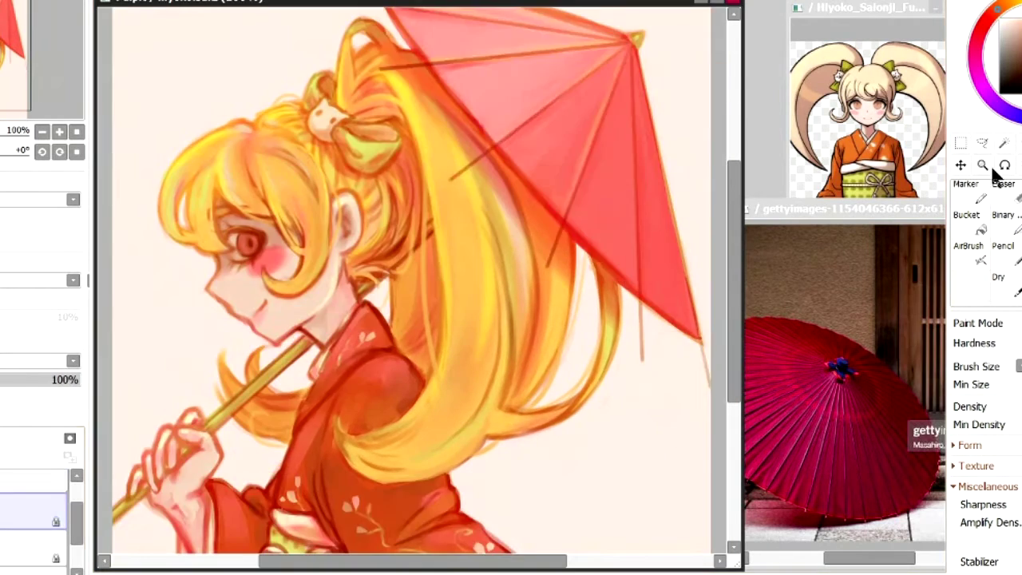
scroll(584, 126, up, 1)
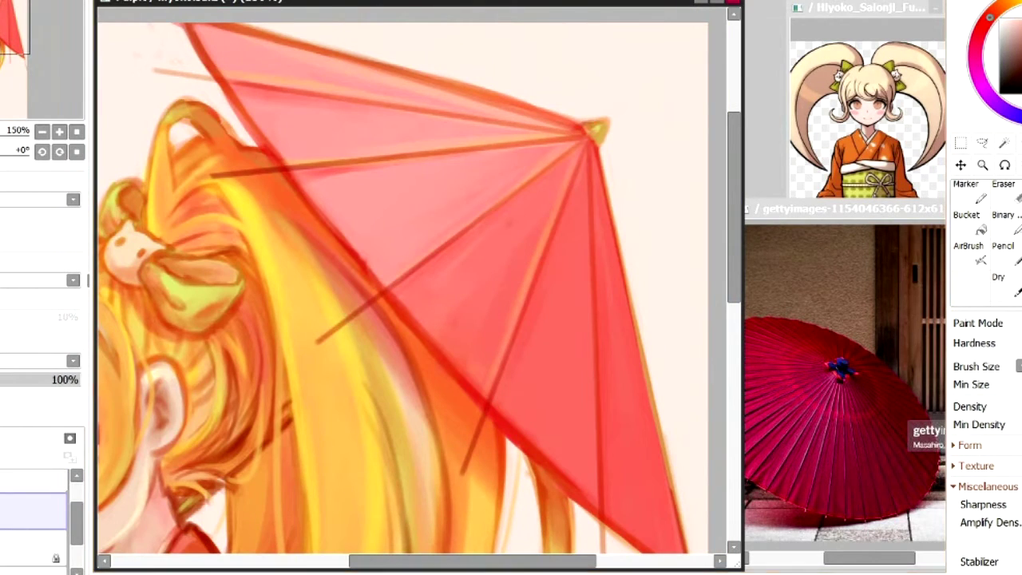
drag(737, 264, 737, 366)
drag(420, 562, 356, 561)
drag(81, 543, 79, 506)
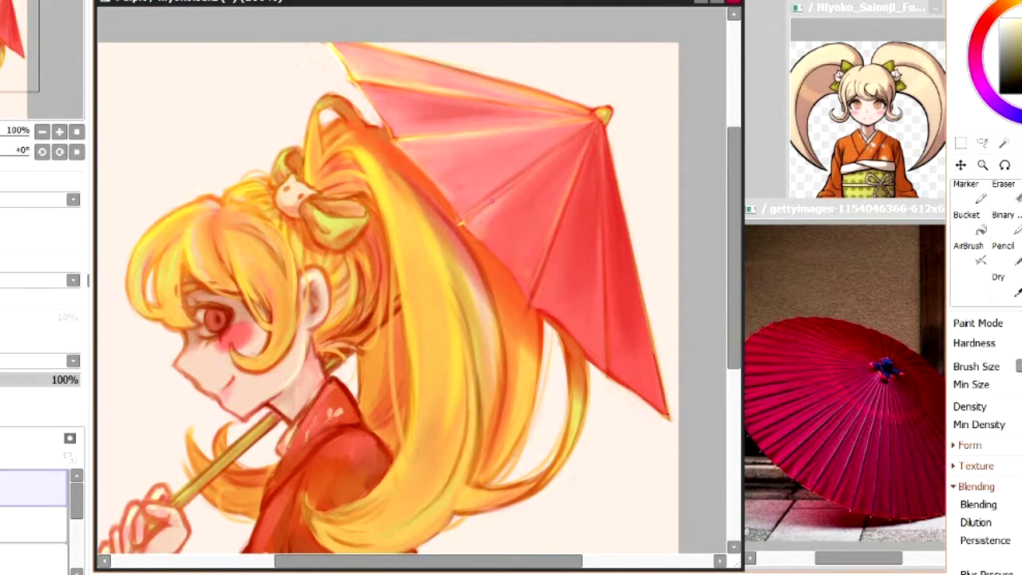
key(h)
key(e)
key(h)
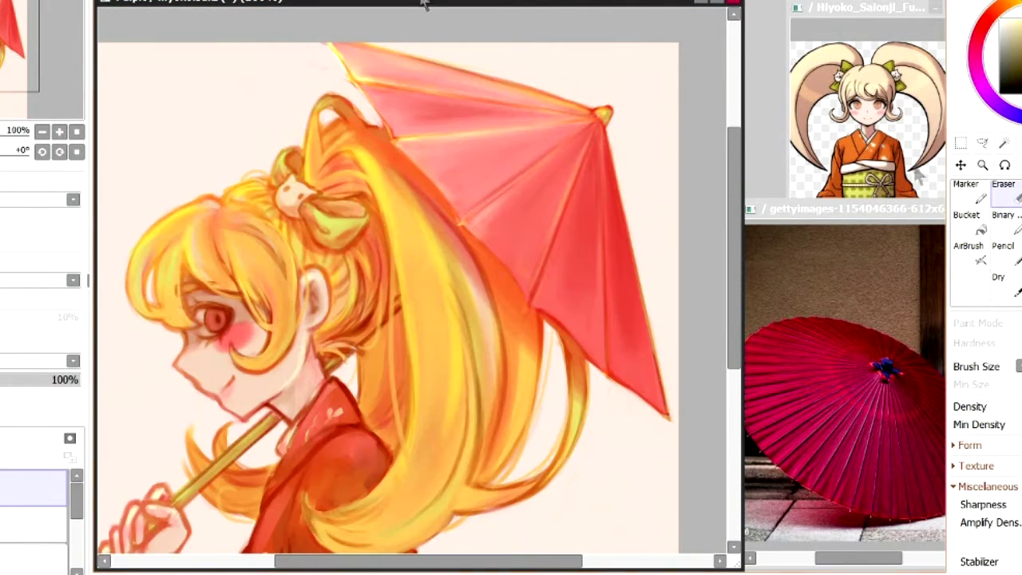
- Brighten the yellow glow along the parasol's front rim and clean up the excess highlight
key(b)
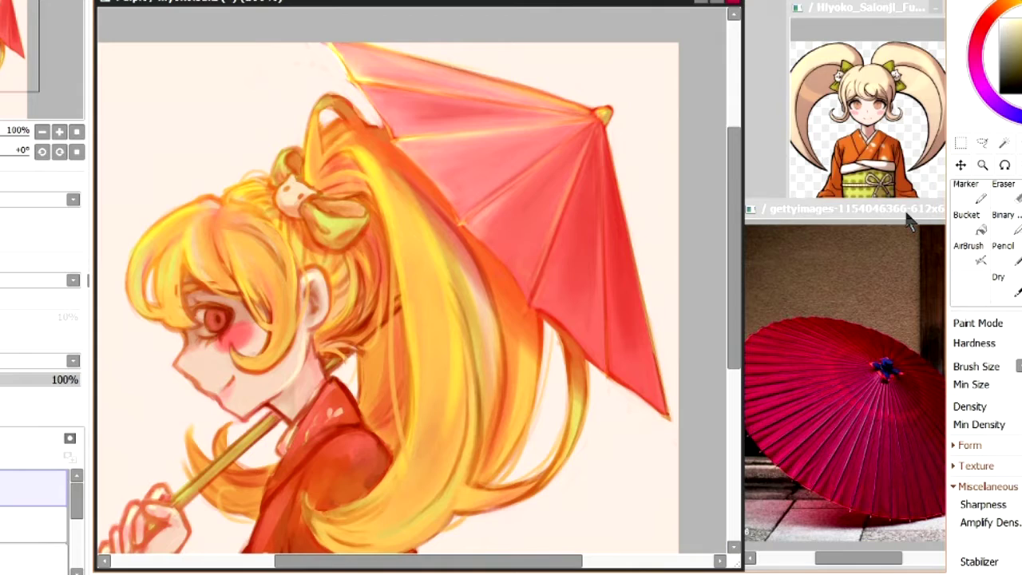
click(969, 246)
scroll(388, 282, down, 1)
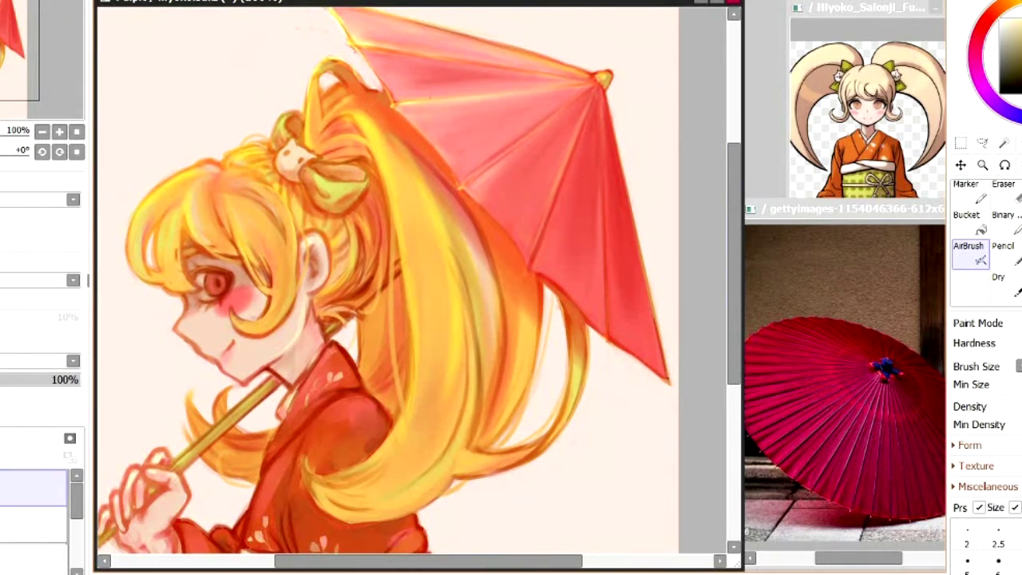
key(h)
key(h)
scroll(436, 190, up, 1)
key(b)
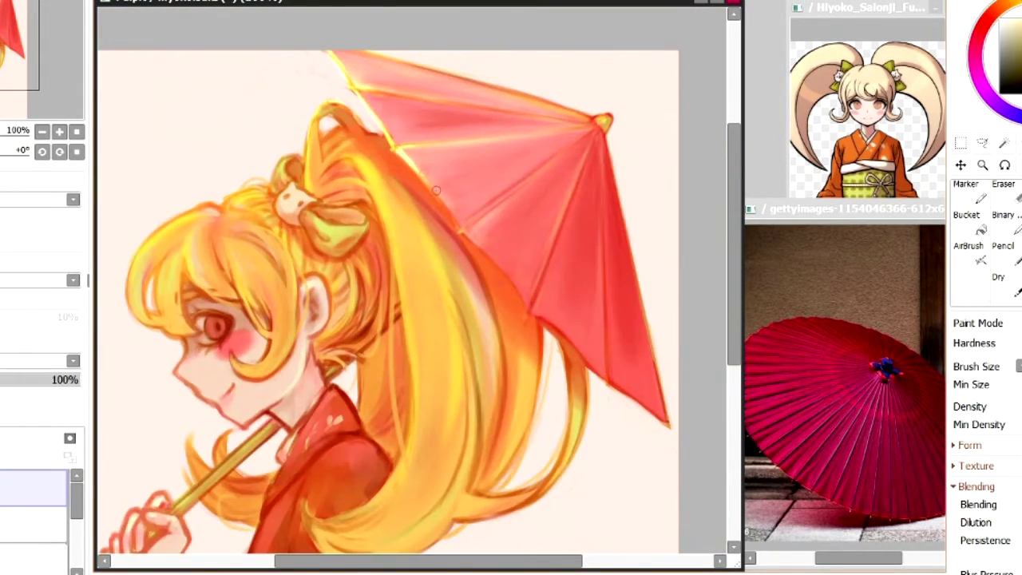
key(ctrl+z)
key(h)
key(e)
key(h)
- Paint a curved golden-brown band across the parasol's panels near the cap on the layer below
scroll(381, 164, down, 2)
click(998, 300)
click(32, 525)
scroll(613, 155, up, 2)
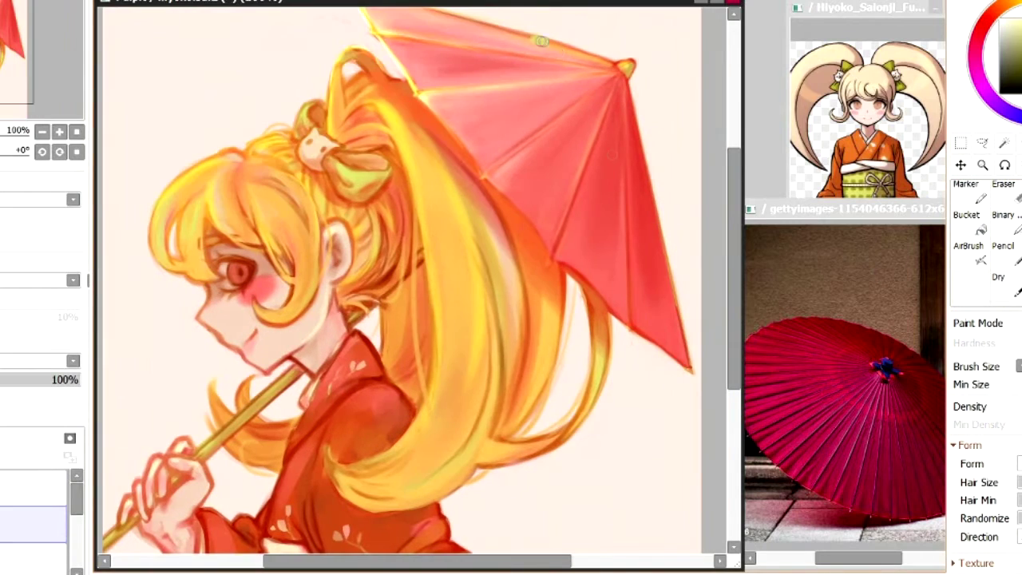
drag(869, 8, 837, 0)
mouse_move(529, 38)
mouse_down()
mouse_move(563, 36)
mouse_move(627, 120)
mouse_up()
key(ctrl+z)
key(h)
drag(239, 44, 154, 147)
- Lower the band layer's opacity to about 43% and trim the band where it crosses the panels
click(14, 367)
click(3, 379)
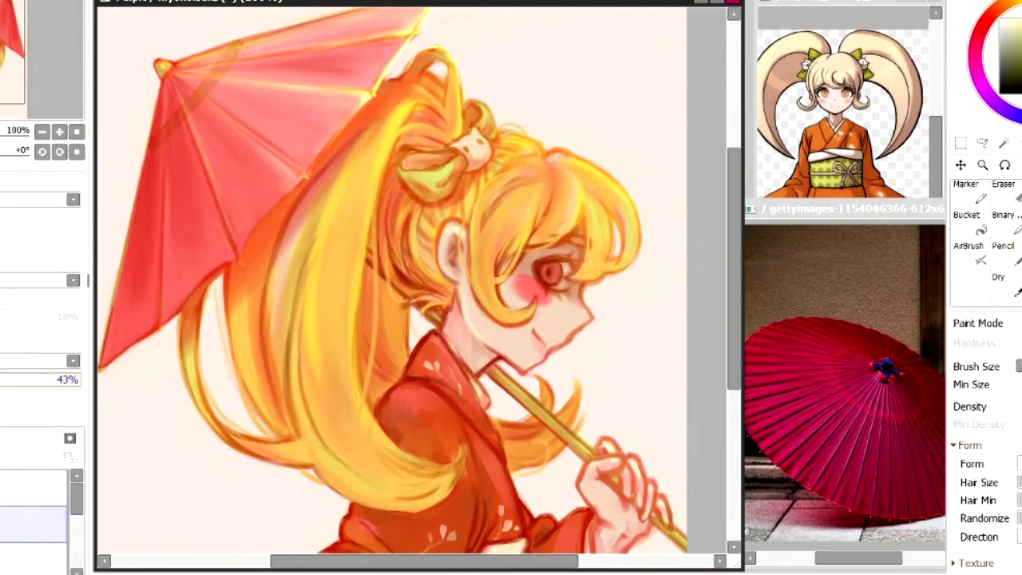
drag(2, 380, 8, 379)
key(h)
key(b)
key(e)
key(b)
key(e)
- Merge the selected layer down and repaint the band beside the parasol's cap
click(32, 488)
click(32, 525)
key(h)
key(ctrl+e)
key(h)
drag(735, 206, 735, 226)
key(b)
drag(608, 25, 641, 79)
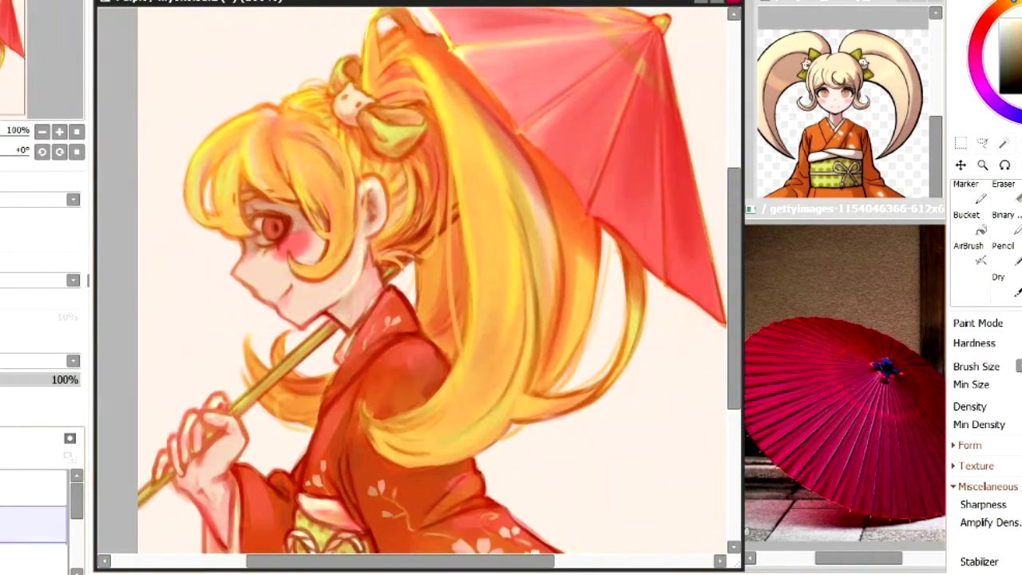
- Retouch the ponytail's curled lower strands and paint fine golden swirls above the kimono skirt's blossoms
drag(735, 288, 735, 284)
drag(486, 346, 474, 375)
drag(366, 422, 407, 438)
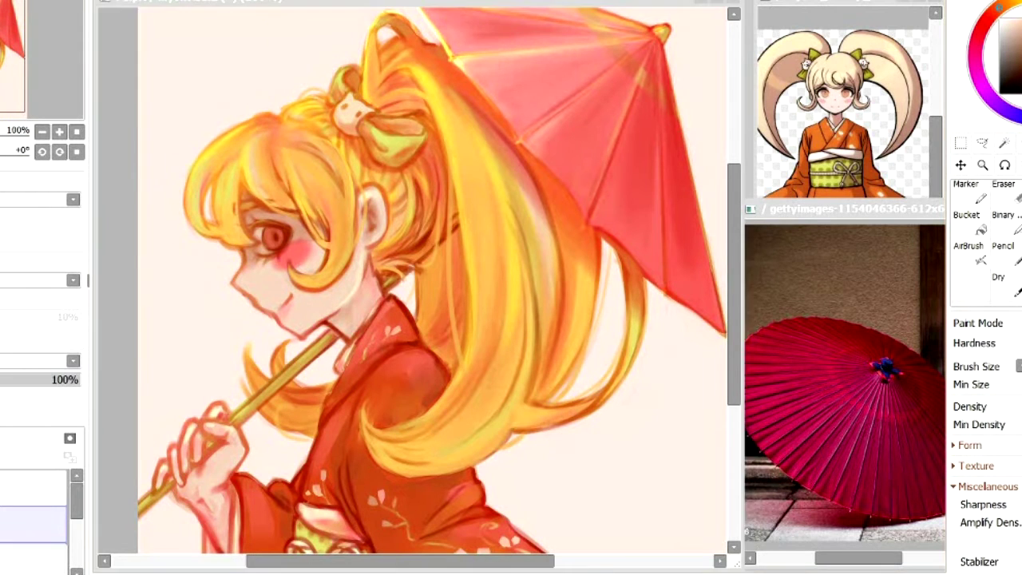
scroll(428, 324, down, 2)
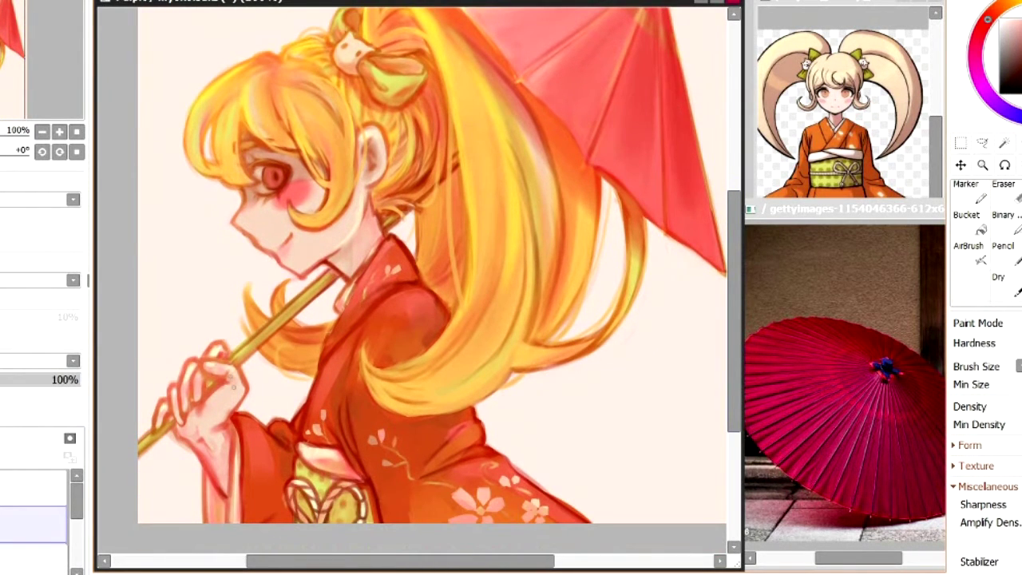
key(h)
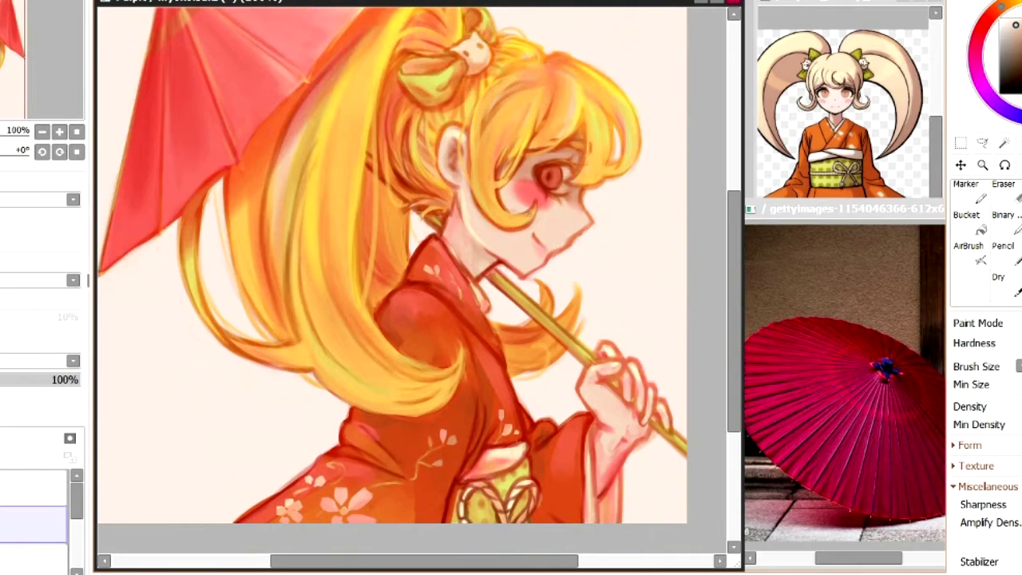
key(h)
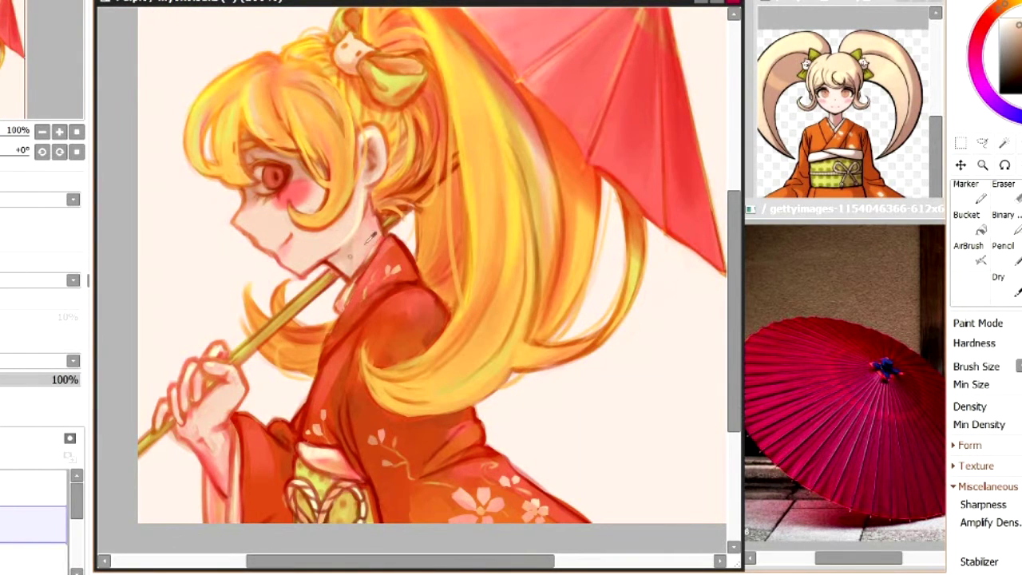
- Paint a pale pink lace frill inside the kimono's sleeve below the hand
key(h)
key(h)
scroll(412, 271, down, 1)
key(h)
key(h)
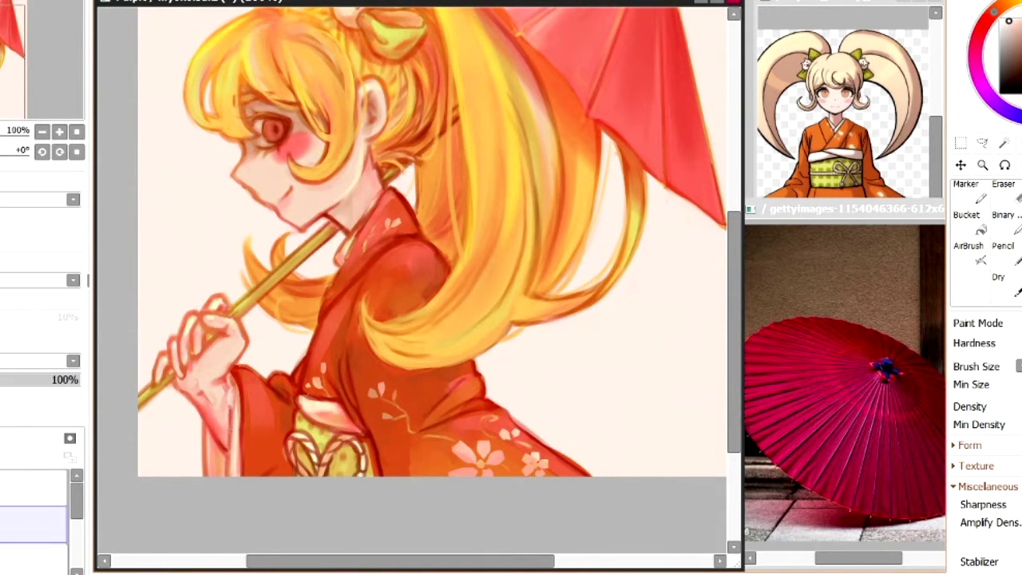
key(h)
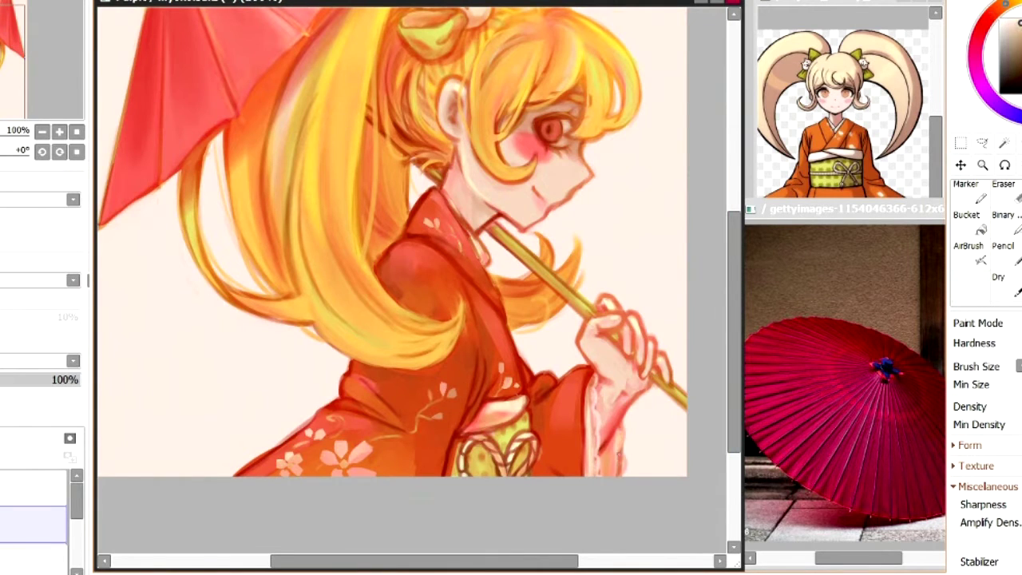
key(h)
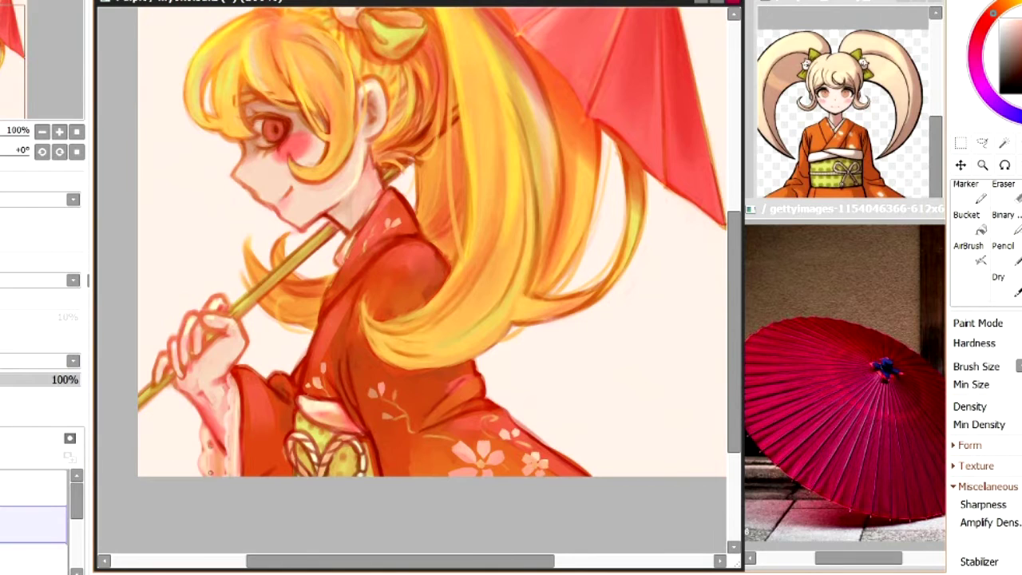
key(h)
key(h)
scroll(412, 272, up, 1)
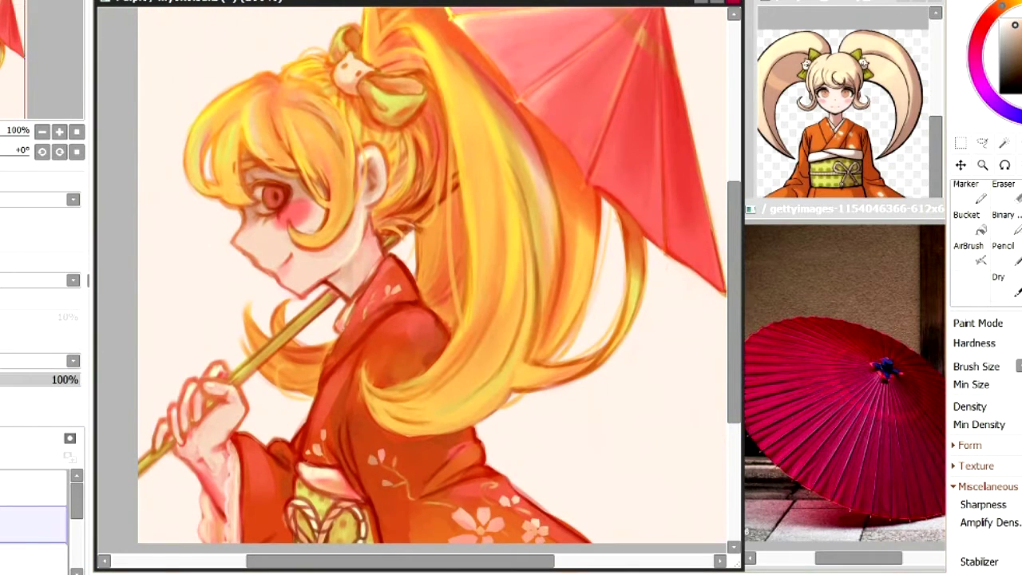
- Paint a pale lace frill along the kimono's inner collar at the neck
drag(734, 239, 734, 237)
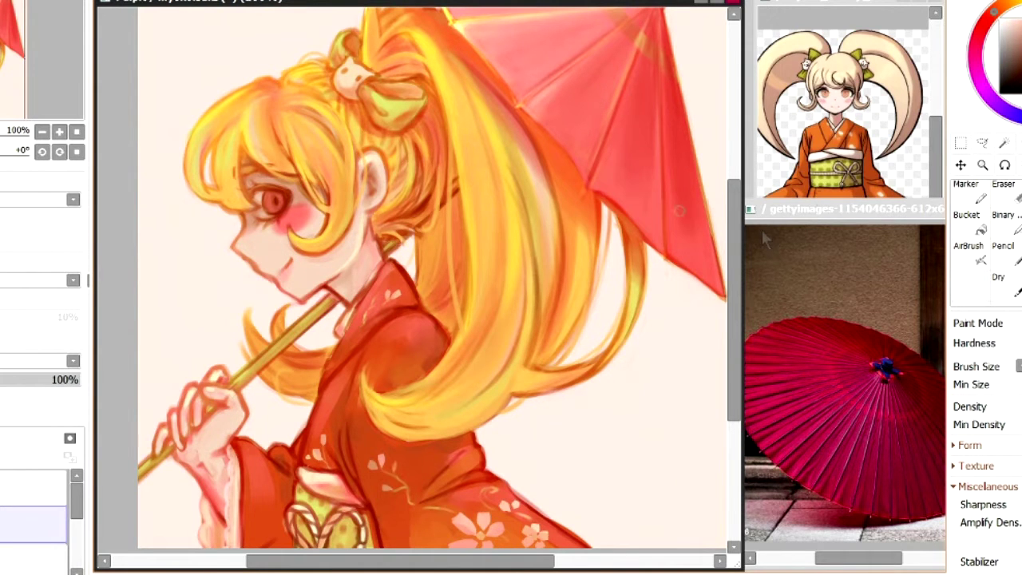
scroll(364, 247, up, 2)
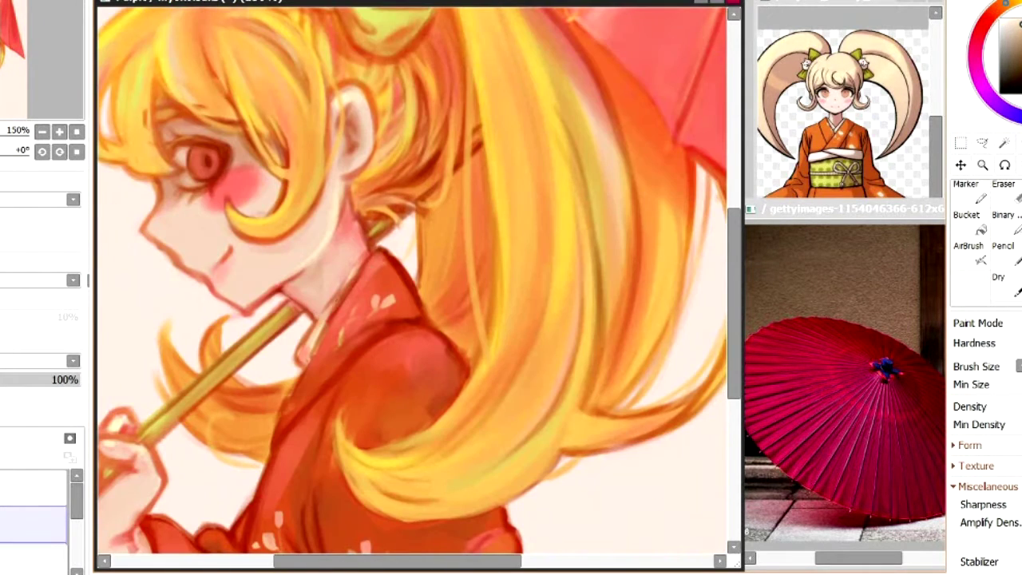
scroll(415, 280, down, 3)
drag(321, 168, 298, 217)
key(h)
drag(501, 172, 520, 202)
right_click(519, 200)
key(h)
drag(327, 145, 312, 190)
- Sample a pale colour from the cat hair ornament and touch up its upper edge
scroll(336, 191, down, 1)
drag(736, 259, 735, 211)
right_click(351, 82)
drag(348, 77, 362, 71)
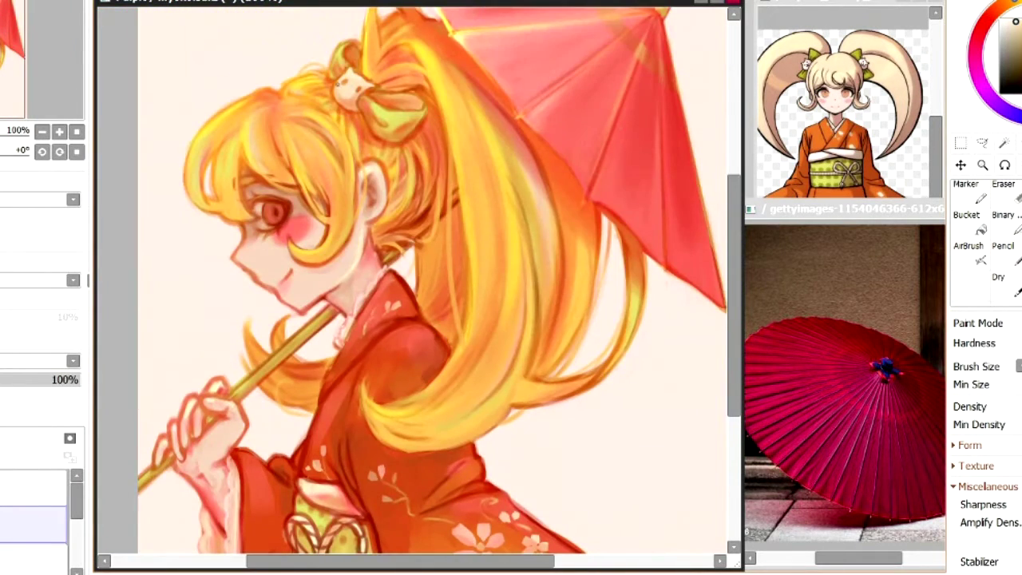
- Paint golden touches along the parasol's upper panels and front rim on the top layer
drag(735, 213, 742, 201)
click(32, 488)
scroll(447, 160, down, 1)
drag(444, 113, 587, 95)
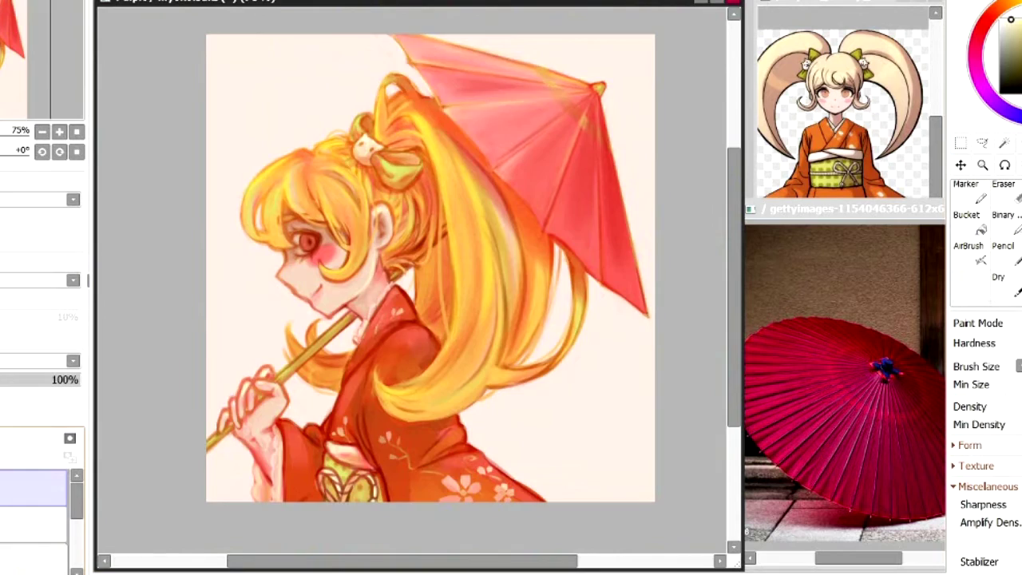
drag(406, 61, 444, 110)
- Tone down the bright yellow on the parasol's front rim and upper ribs with red line work
scroll(447, 112, up, 1)
drag(736, 183, 741, 145)
right_click(452, 88)
drag(410, 86, 611, 118)
key(h)
drag(411, 50, 223, 100)
key(h)
- Airbrush a soft white highlight onto the cat ornament in the girl's hair
scroll(741, 186, down, 2)
key(h)
key(h)
scroll(741, 186, up, 2)
scroll(741, 185, down, 2)
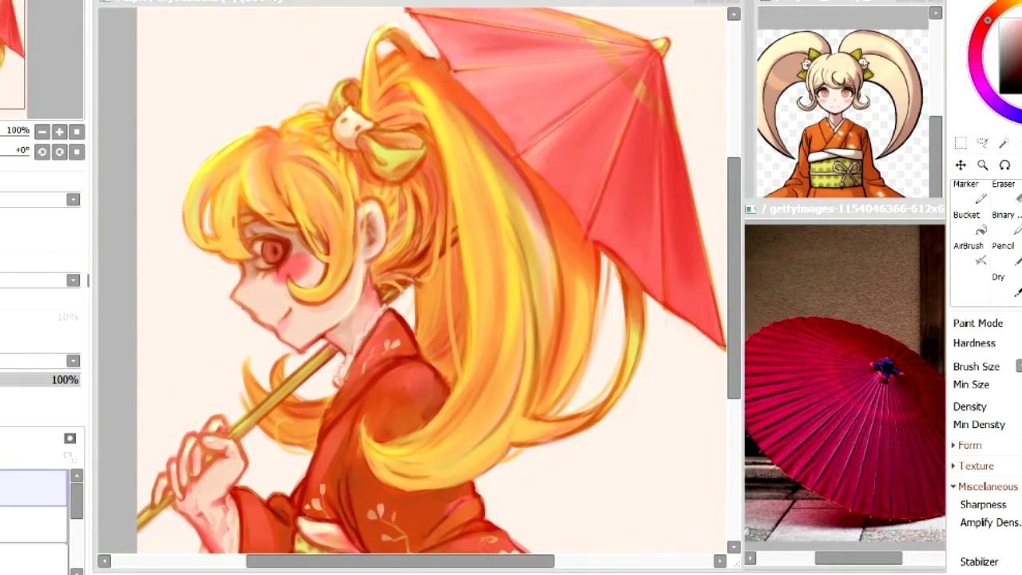
key(h)
scroll(741, 185, up, 2)
key(h)
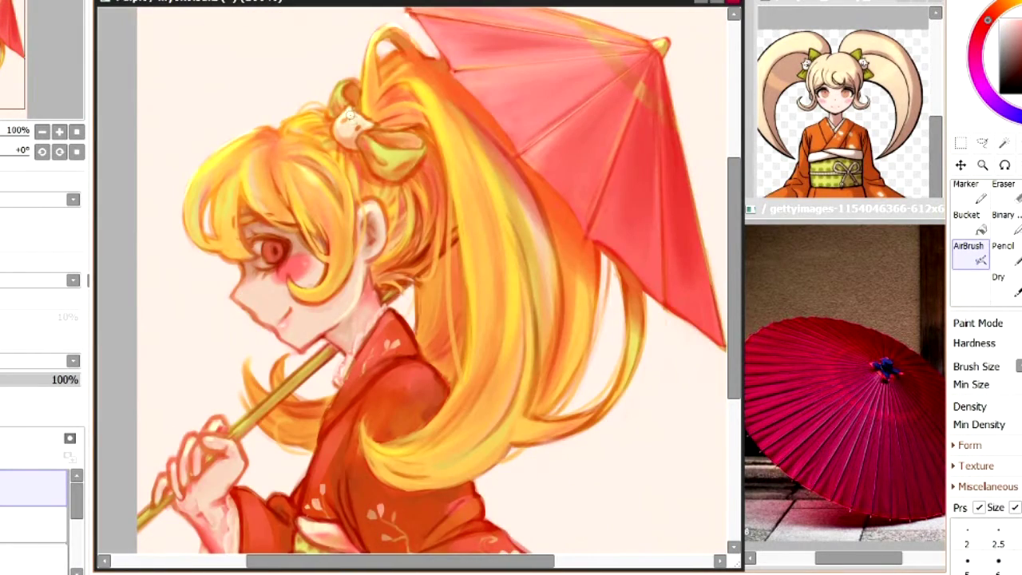
scroll(482, 6, down, 1)
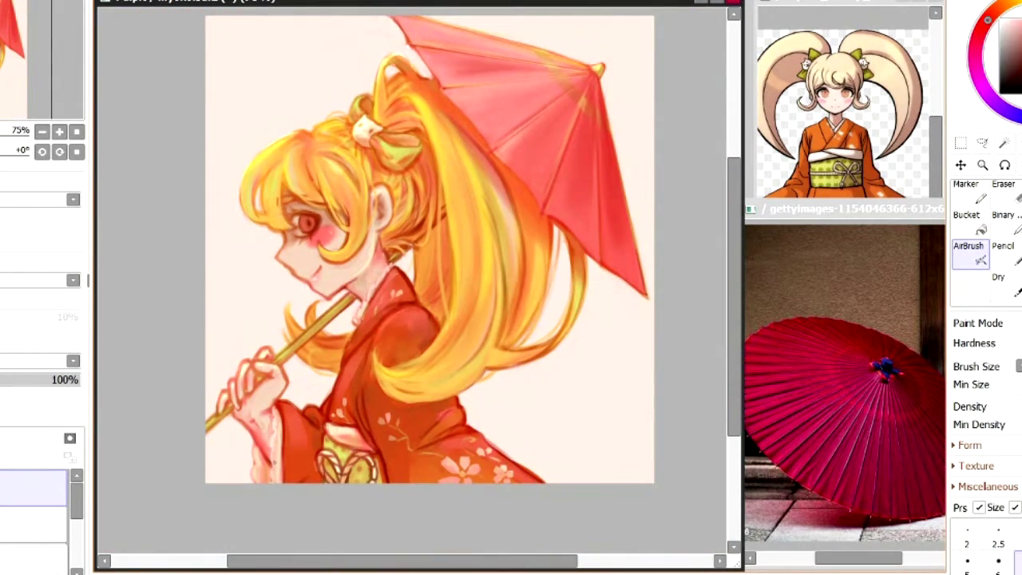
key(h)
key(h)
key(ctrl+plus)
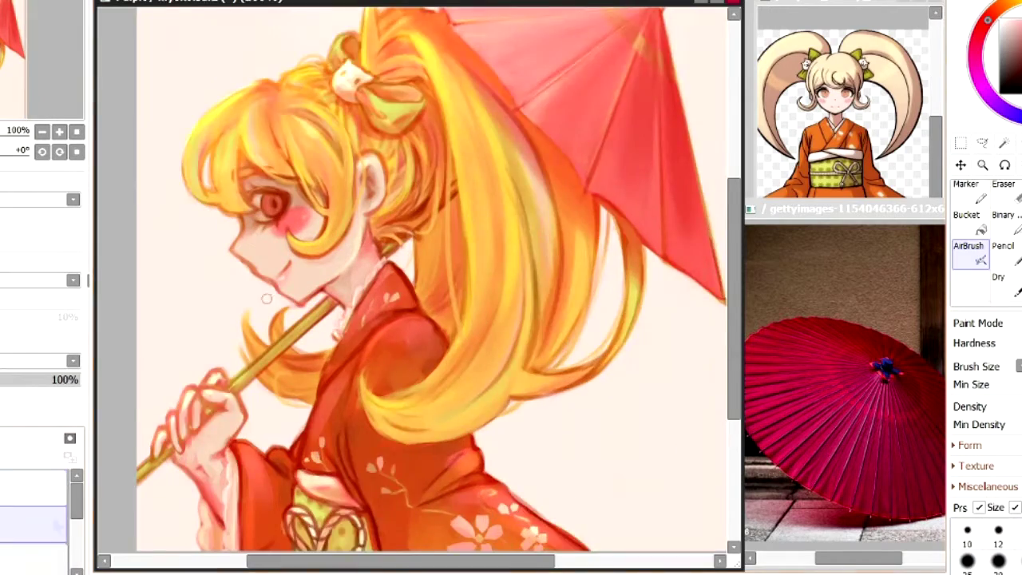
- Refine the girl's iris and eyelashes and add a pink touch to her lips on the painting layer
click(56, 526)
key(ctrl+plus)
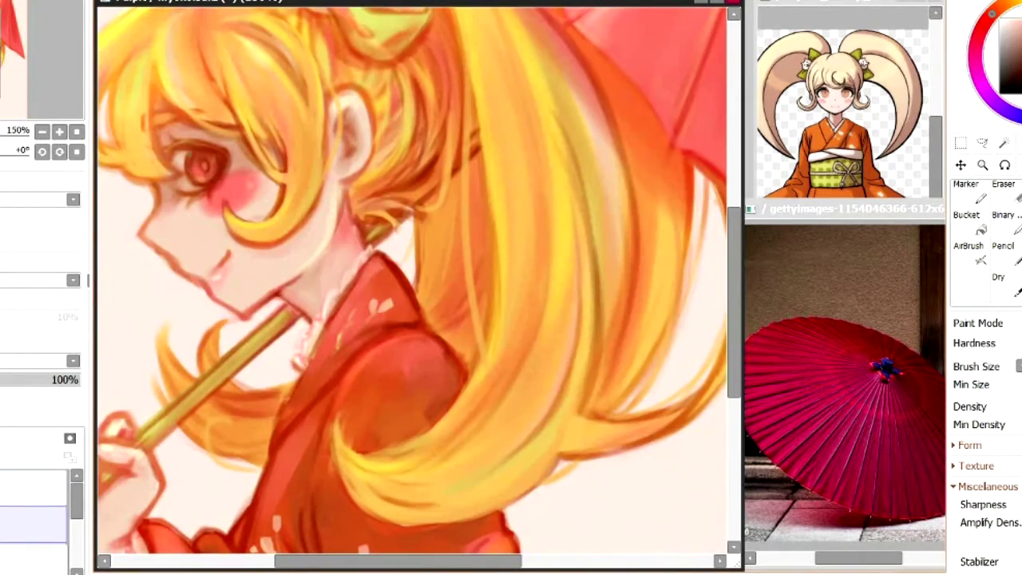
key(h)
key(h)
key(h)
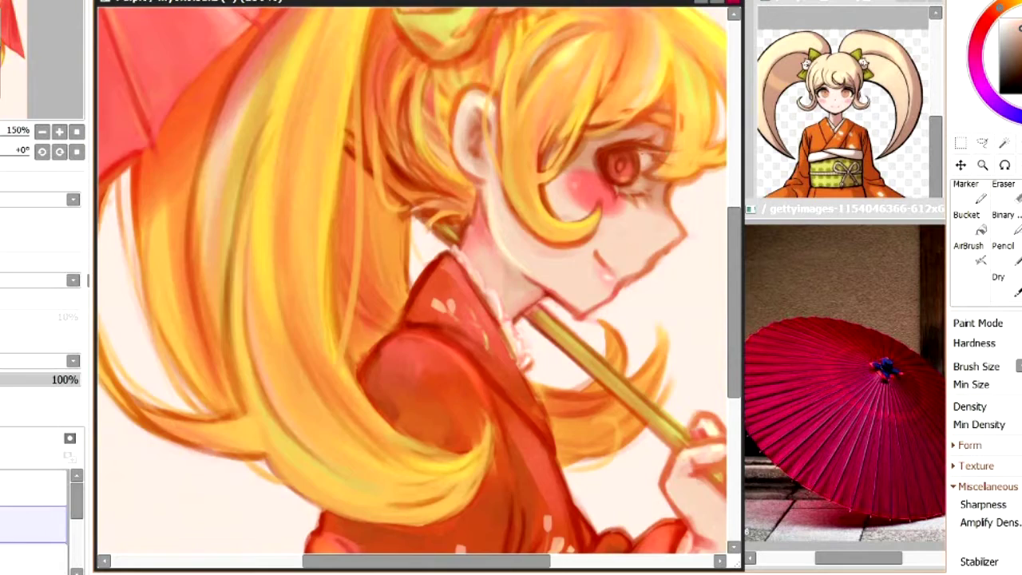
key(h)
- Paint large pink blossoms in the background behind the kimono and below the parasol, undoing the last stray strokes
key(ctrl+minus)
key(ctrl+minus)
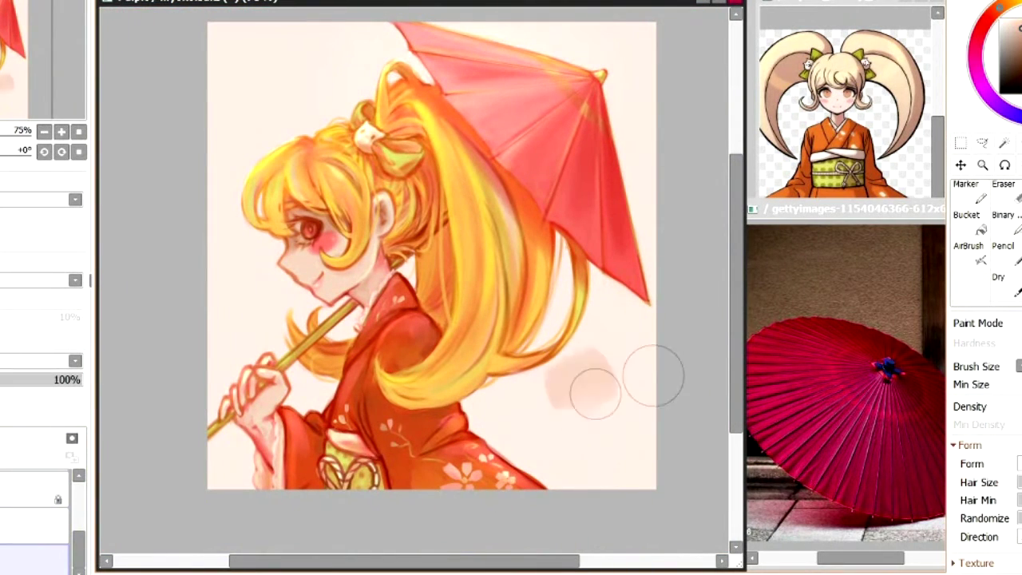
drag(571, 384, 611, 368)
mouse_move(575, 406)
mouse_down()
mouse_move(613, 425)
mouse_move(545, 436)
mouse_up()
drag(544, 385, 511, 393)
drag(596, 294, 635, 352)
mouse_move(236, 109)
mouse_down()
mouse_move(252, 126)
mouse_move(311, 110)
mouse_up()
key(ctrl+z)
key(ctrl+z)
key(ctrl+z)
- Scatter pink petals beside the parasol, above the girl's bangs and behind the kimono's skirt
drag(635, 61, 635, 83)
mouse_move(636, 131)
mouse_down()
mouse_move(644, 158)
mouse_move(630, 179)
mouse_up()
drag(243, 112, 249, 125)
drag(275, 102, 268, 106)
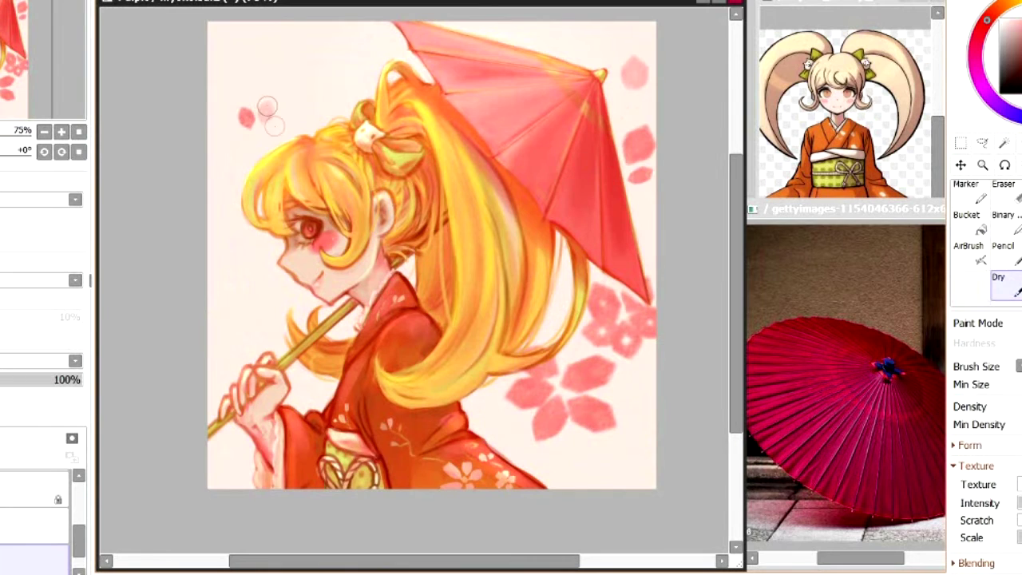
drag(589, 466, 601, 476)
drag(622, 436, 632, 447)
drag(627, 393, 635, 402)
- Soften the large background blossoms beside the ponytail and above the bangs to a paler pink
scroll(48, 519, down, 1)
drag(519, 383, 611, 407)
drag(595, 304, 645, 339)
drag(240, 120, 280, 130)
- Paint smaller, darker pink blossoms behind the kimono's skirt and loose petals in front of the face with the Dry brush
click(1004, 285)
drag(252, 256, 255, 272)
drag(229, 284, 246, 286)
drag(559, 447, 575, 479)
drag(605, 400, 614, 439)
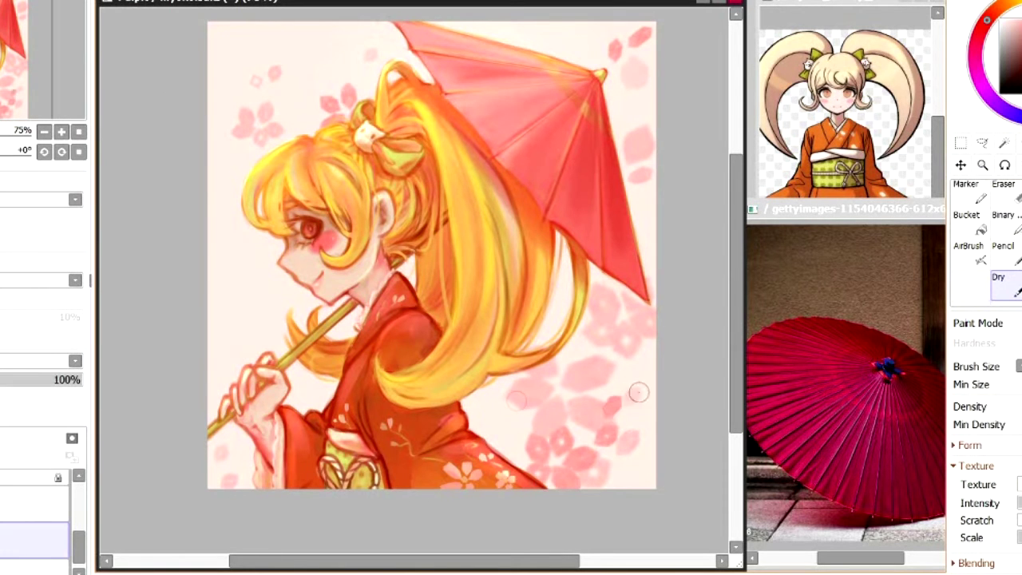
- Add small petals near the hand and a cluster of pink blossoms in the canvas's upper-left corner
drag(254, 283, 262, 296)
drag(226, 352, 235, 361)
mouse_move(256, 28)
mouse_down()
mouse_move(275, 40)
mouse_move(246, 48)
mouse_up()
drag(268, 62, 284, 83)
drag(311, 56, 322, 69)
- Paint a deep pink blossom below the ponytail and darker petals beside the parasol handle and above the bangs
drag(567, 339, 623, 361)
mouse_move(563, 377)
mouse_down()
mouse_move(599, 387)
mouse_move(569, 351)
mouse_move(601, 377)
mouse_up()
drag(593, 289, 599, 300)
drag(257, 313, 254, 325)
drag(273, 313, 283, 329)
mouse_move(278, 307)
mouse_down()
mouse_move(294, 299)
mouse_move(276, 329)
mouse_move(276, 302)
mouse_up()
key(h)
key(h)
drag(272, 134, 282, 124)
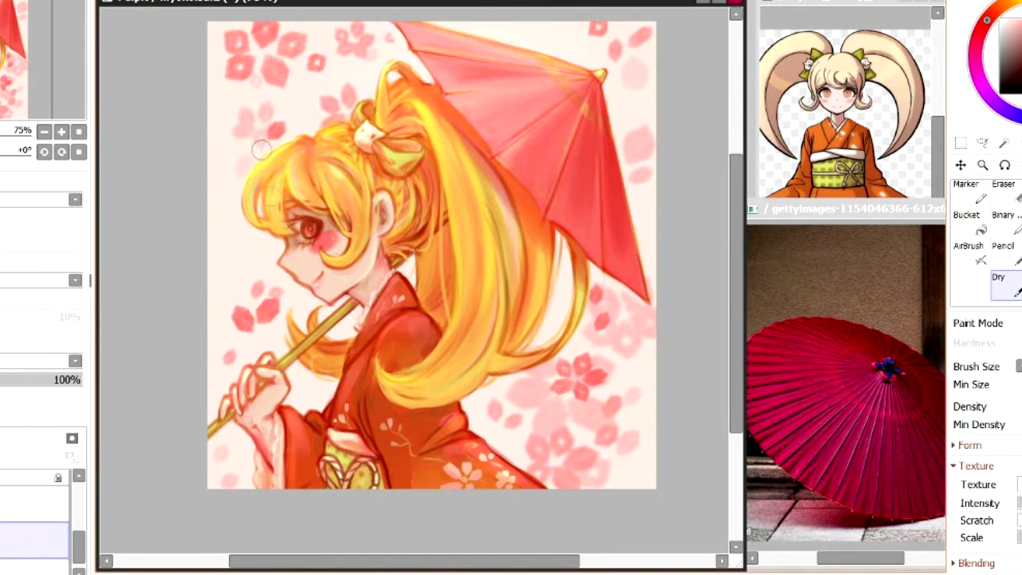
- Wash pale pink behind the girl's head and between the ponytail strands on a lower background layer
drag(790, 245, 759, 246)
click(1019, 253)
drag(260, 275, 271, 292)
key(ctrl+z)
click(976, 46)
drag(408, 261, 406, 279)
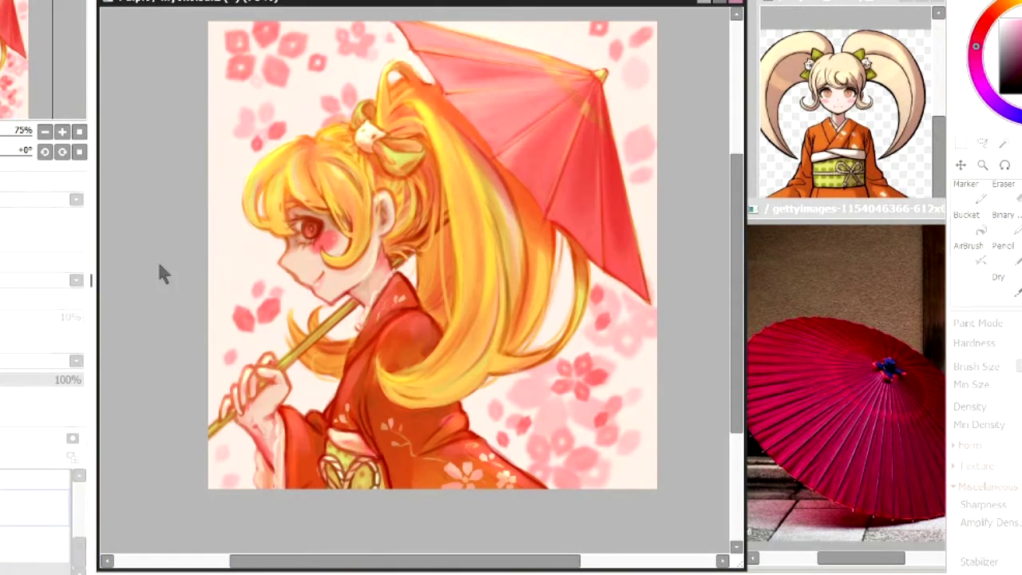
click(998, 276)
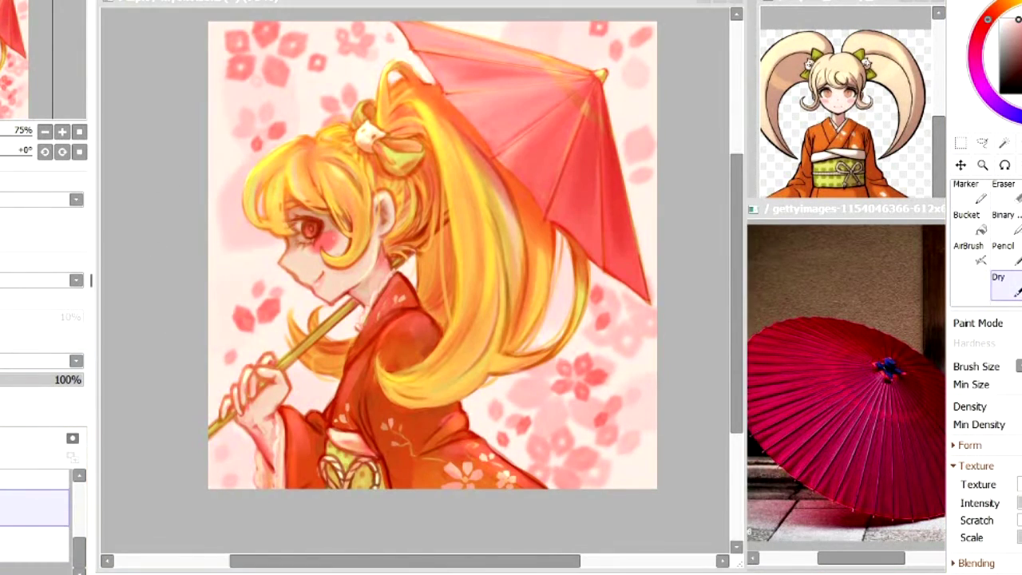